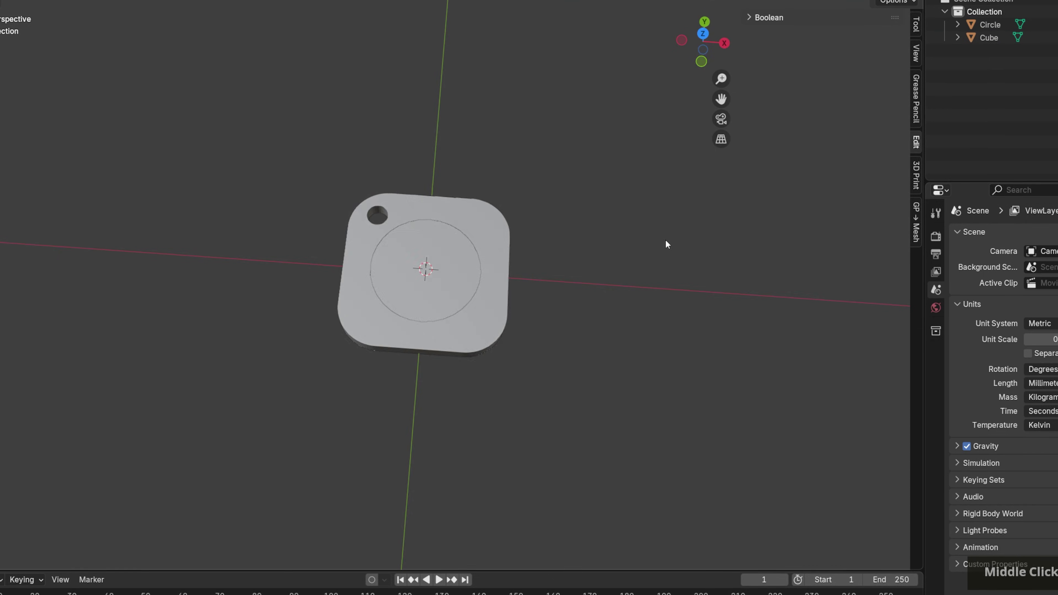
Scroll through blender.org's Latest News, then return to Blender's default cube, camera and light scene.
middle_drag(667, 244, 699, 299)
scroll(733, 303, up, 3)
scroll(692, 299, down, 3)
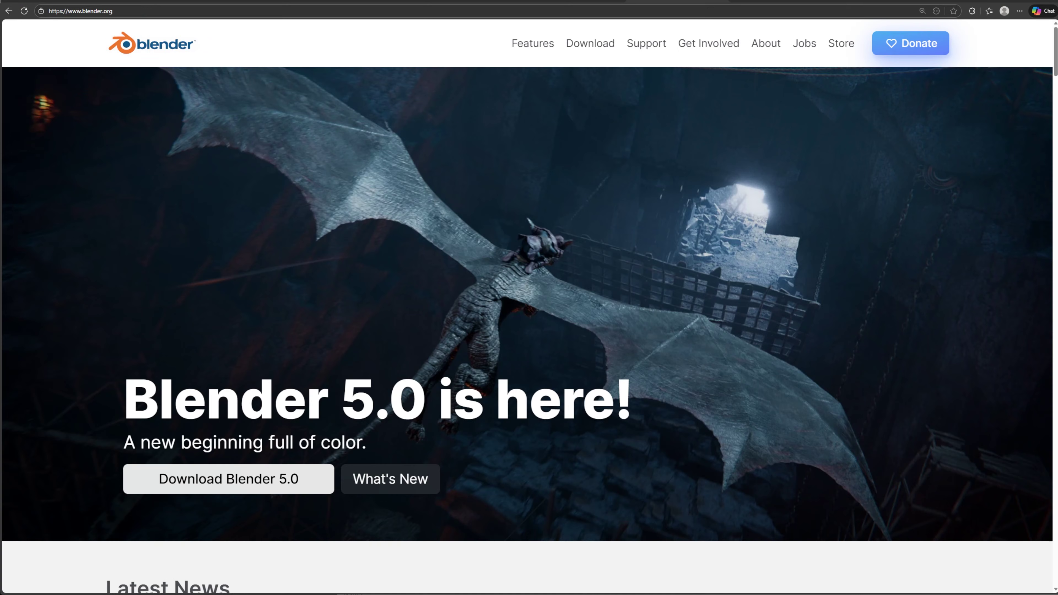
mouse_move(1051, 62)
mouse_down()
mouse_move(1052, 119)
mouse_move(1052, 57)
mouse_up()
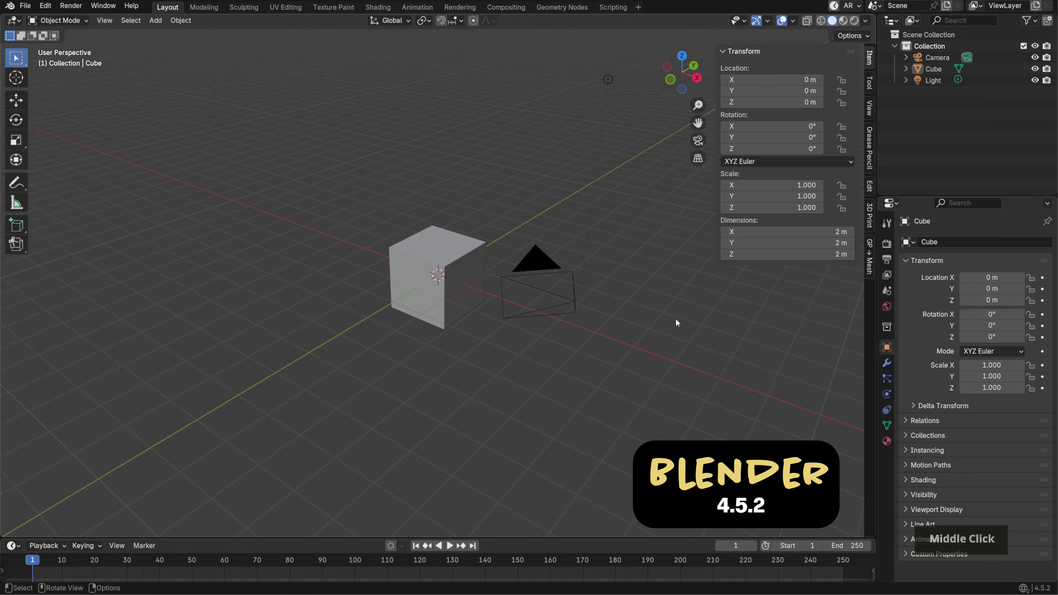
Box-select the default cube, camera and light and delete all three, leaving an empty scene.
middle_drag(670, 315, 711, 319)
scroll(711, 319, down, 4)
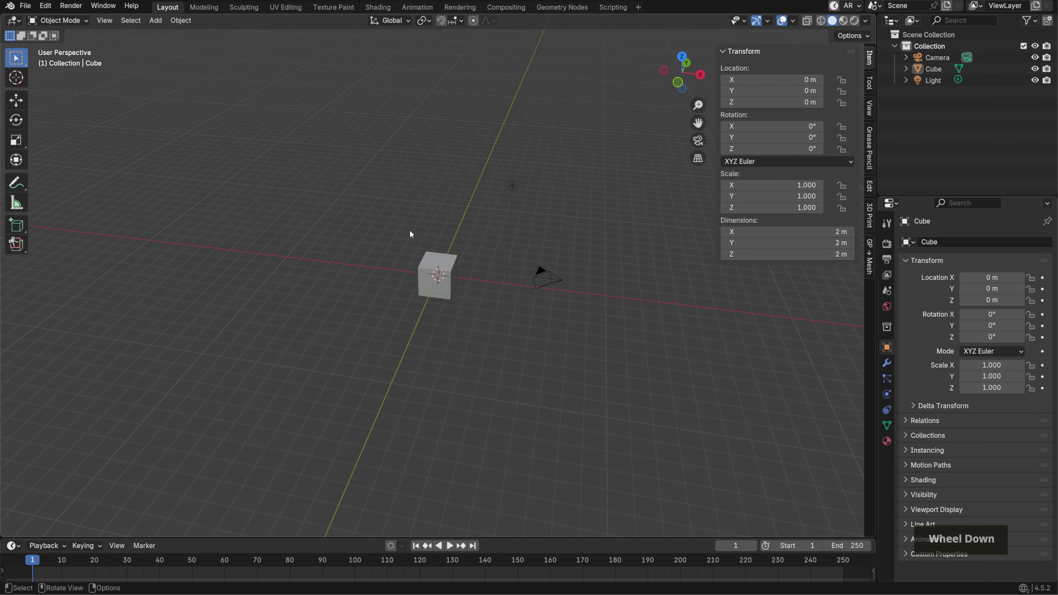
drag(326, 129, 582, 310)
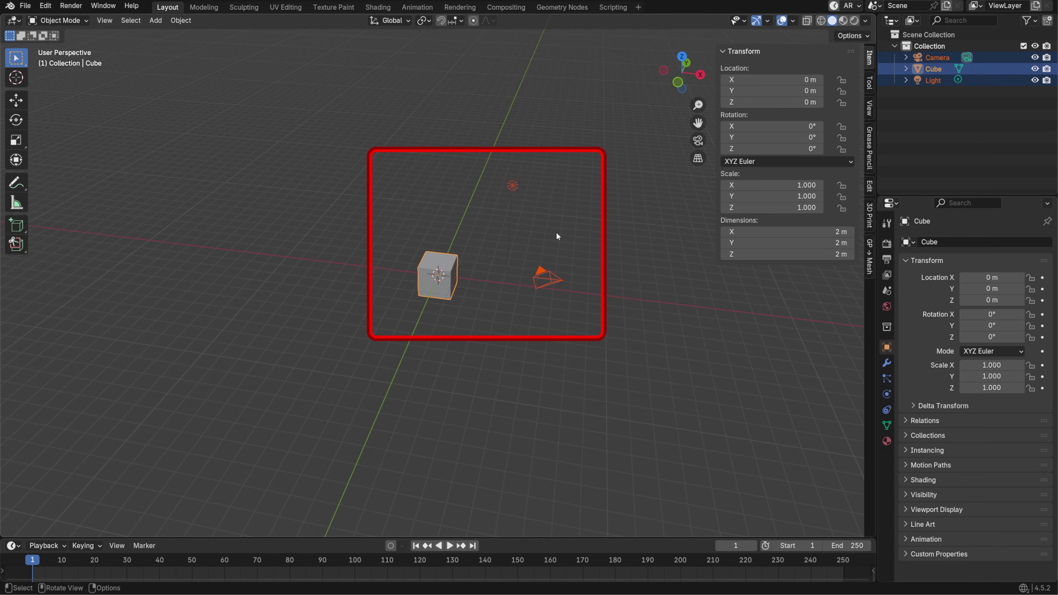
key(x)
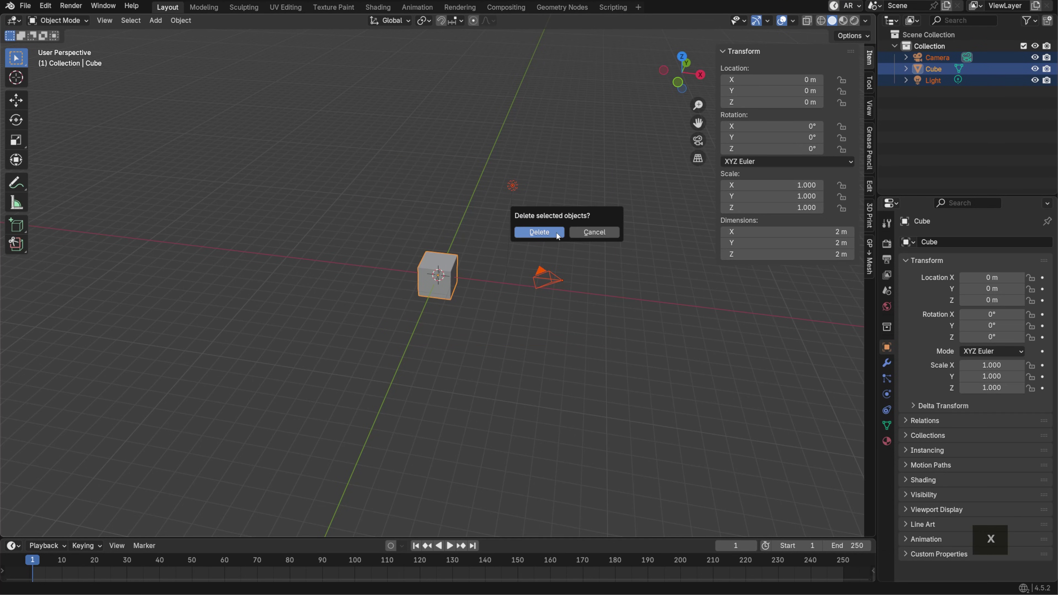
click(539, 233)
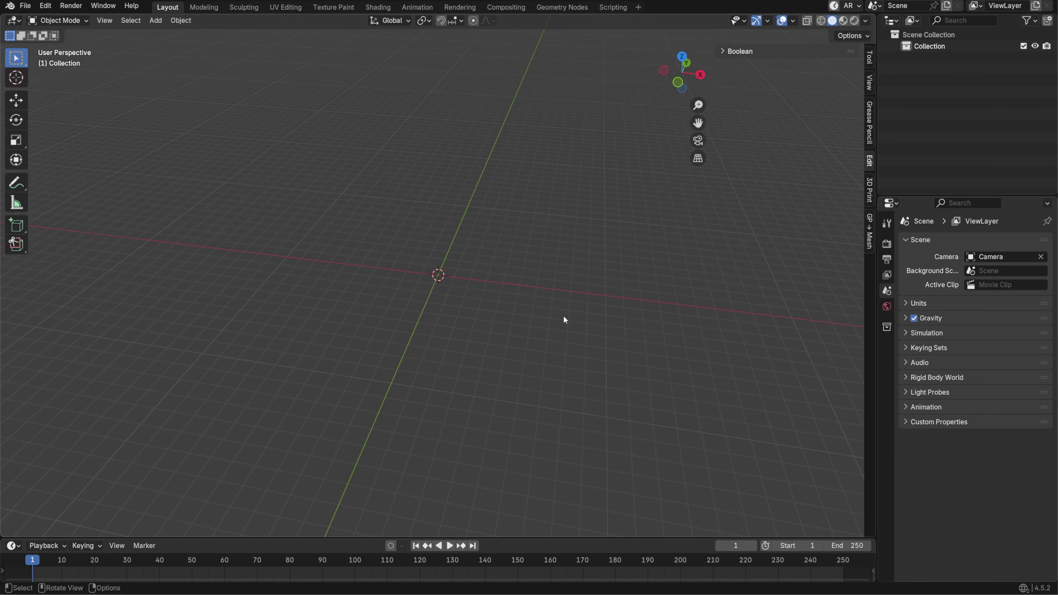
click(888, 291)
In Scene Properties Units, set Unit Scale to 0.001 and Length to Millimeters.
click(919, 303)
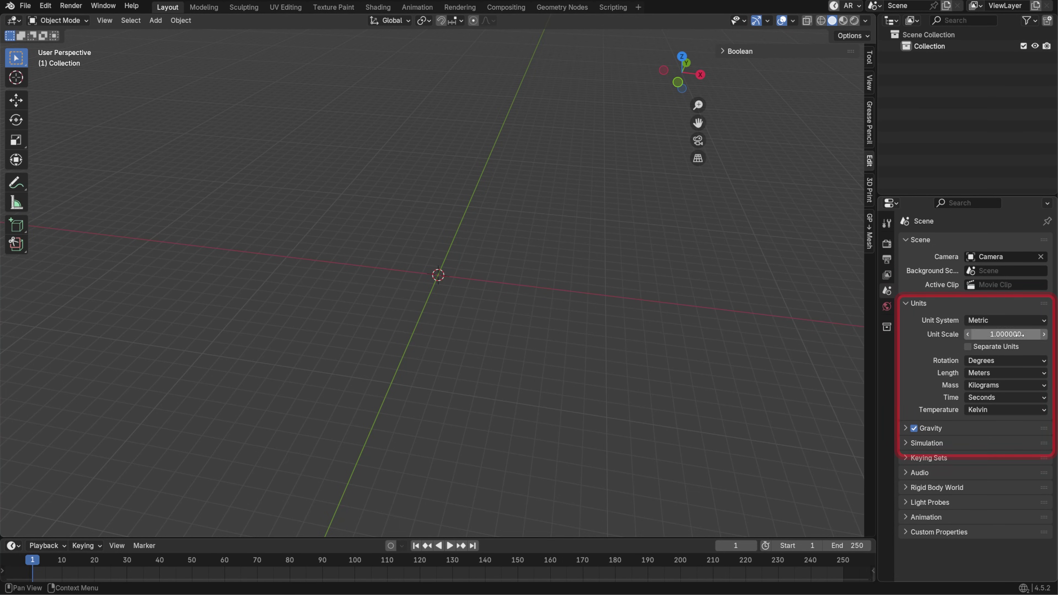
click(1006, 334)
text(.00)
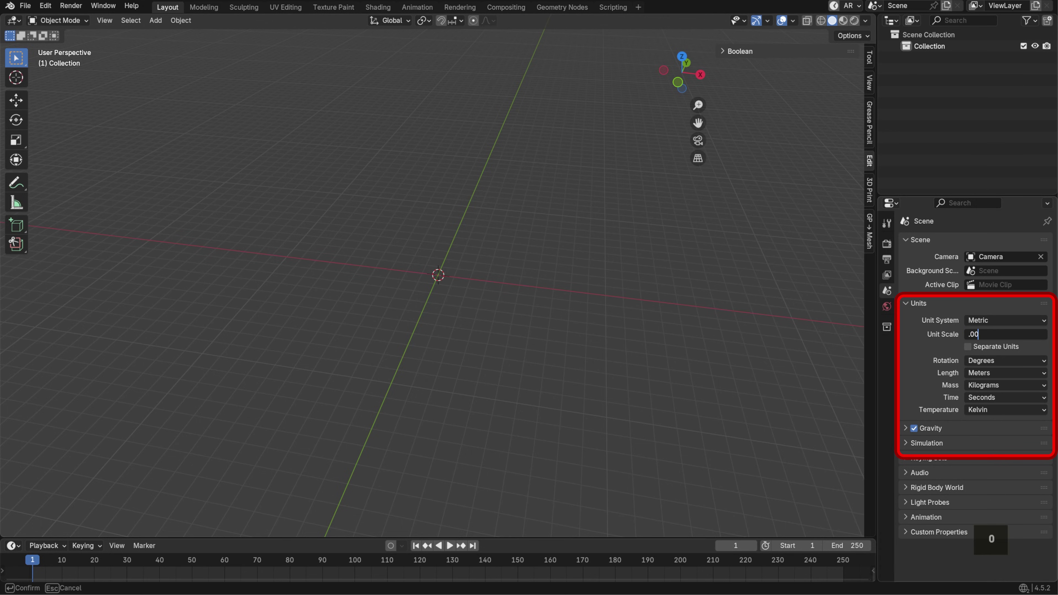
text(1)
key(Return)
click(998, 369)
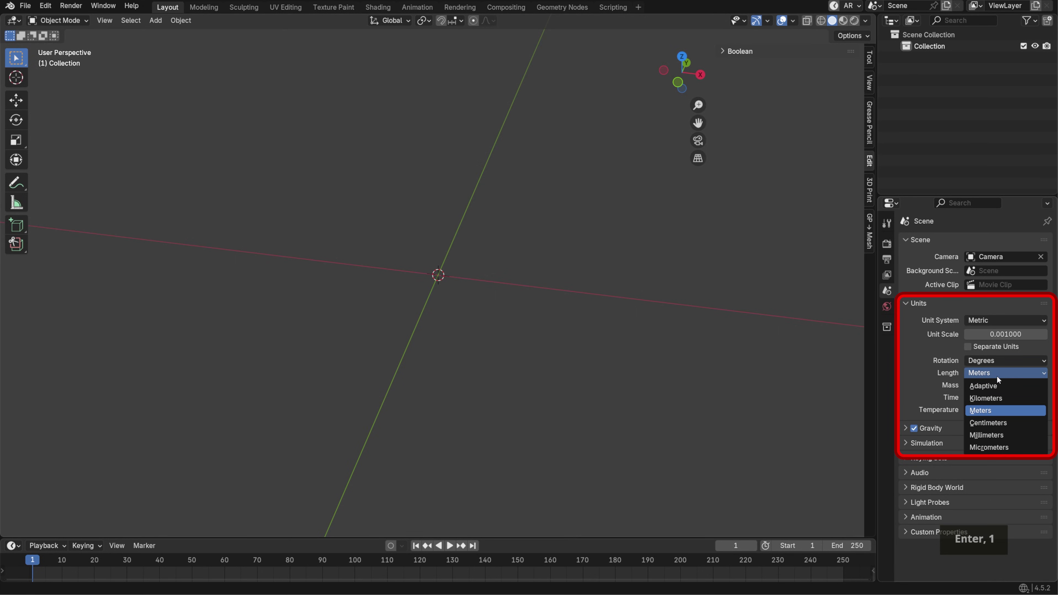
click(990, 435)
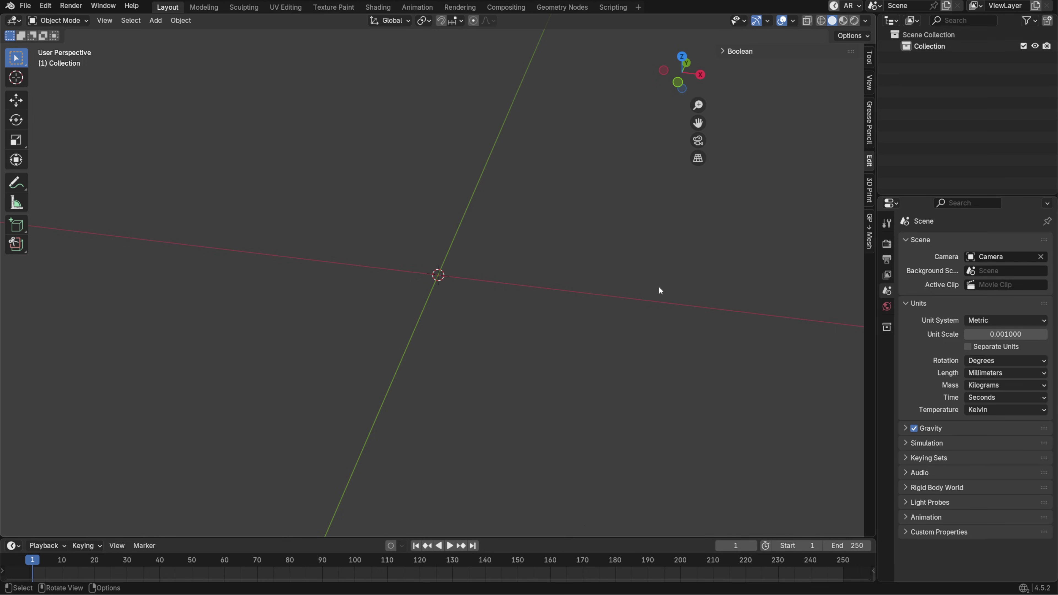
middle_drag(631, 258, 585, 246)
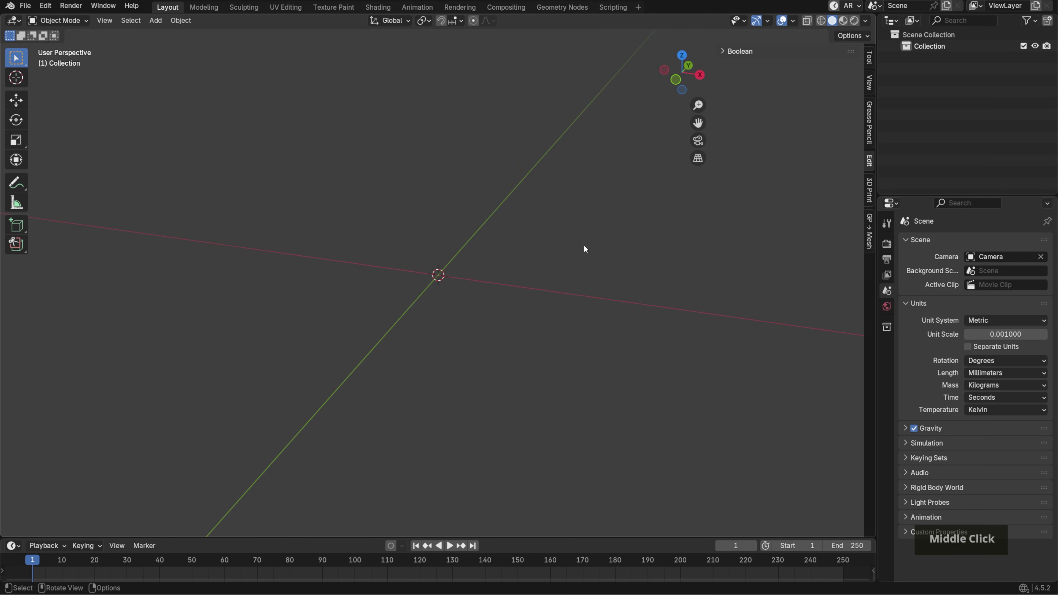
Add a cube mesh and bring up the N sidebar.
key(shift+a)
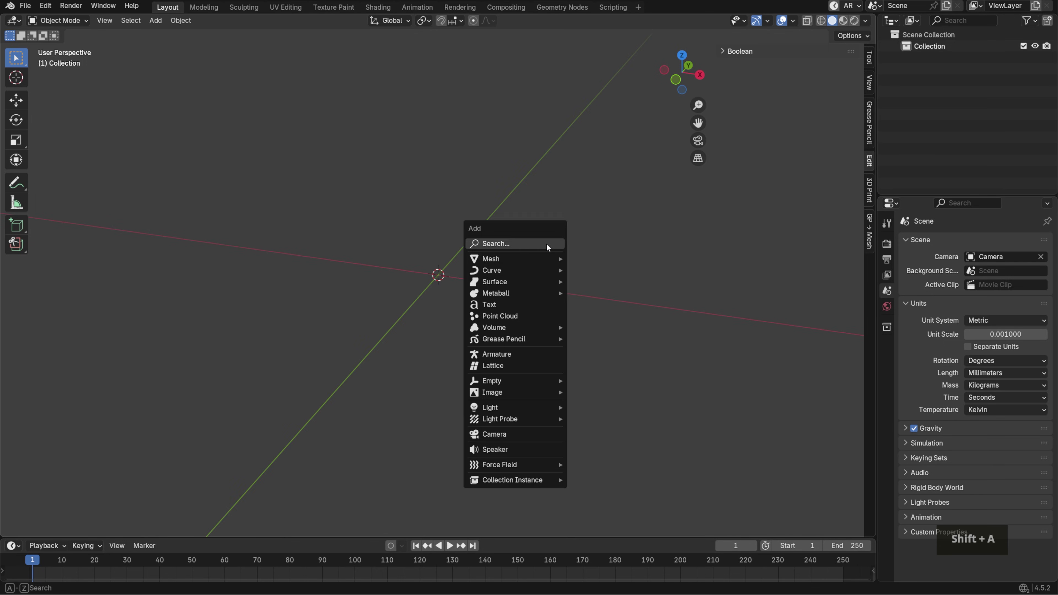
mouse_move(539, 255)
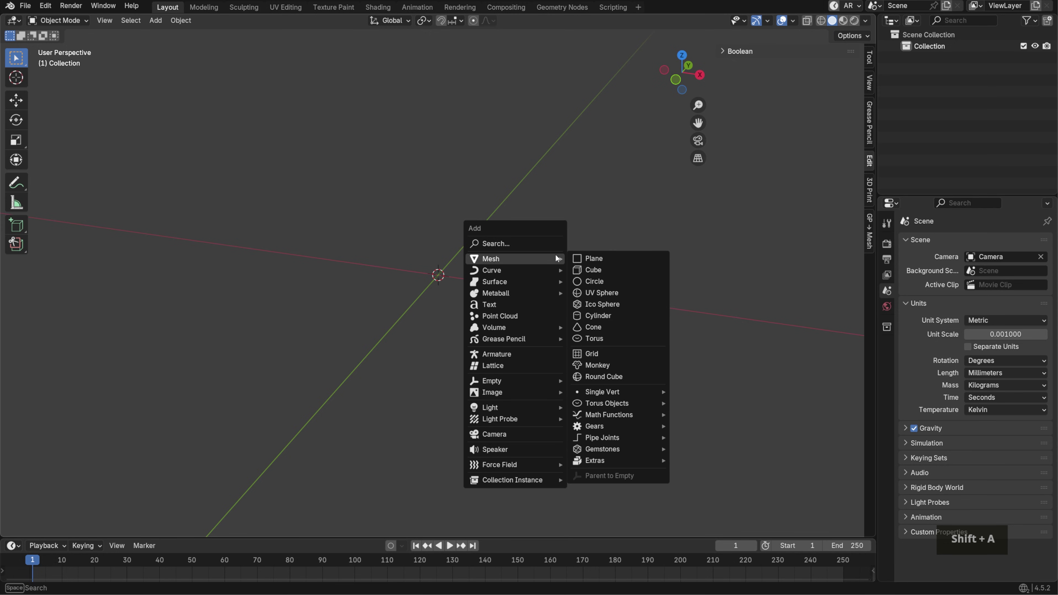
click(611, 271)
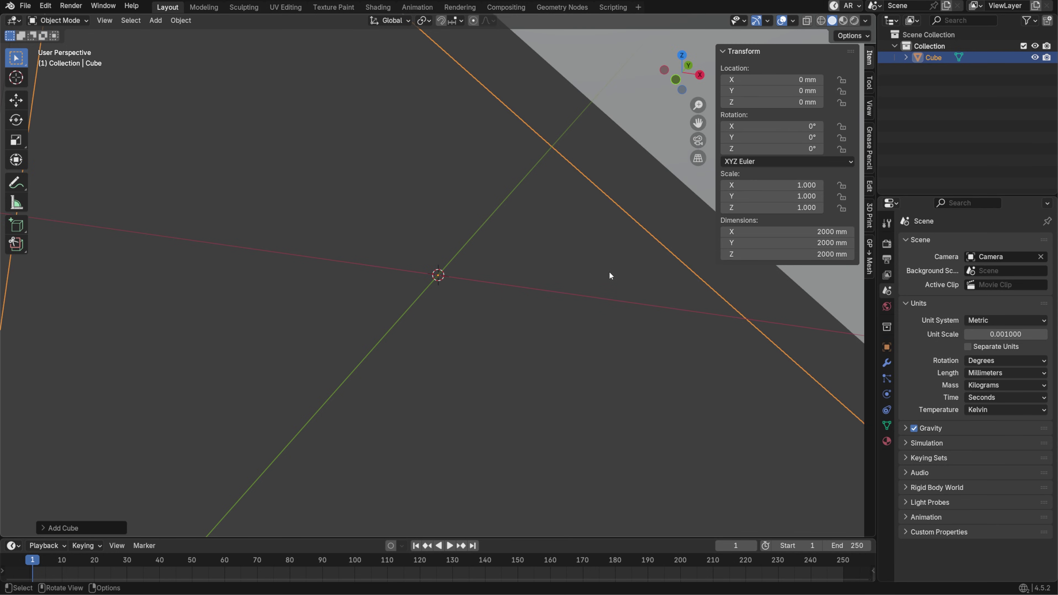
key(n)
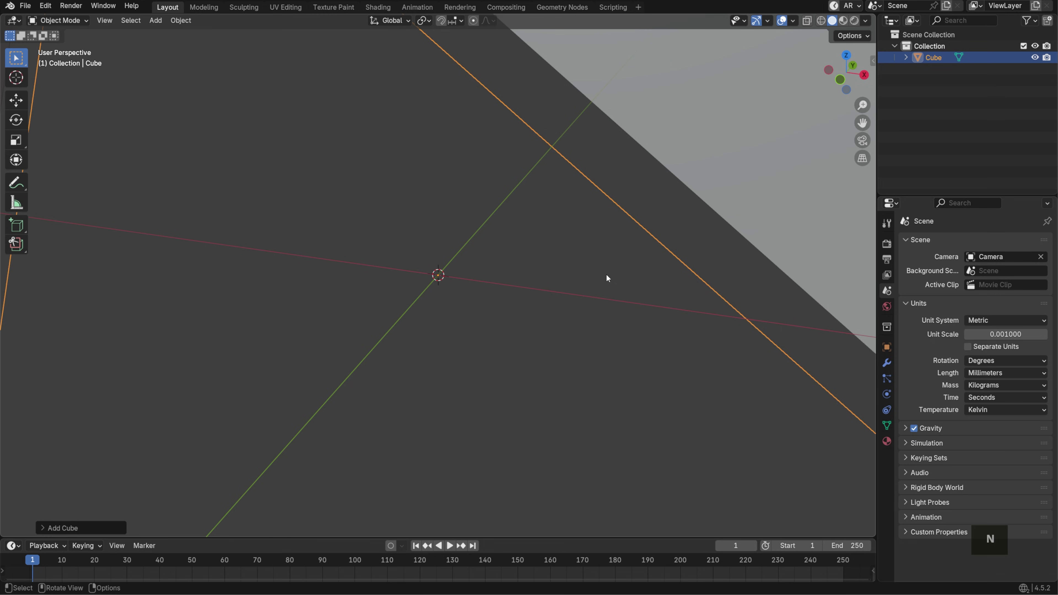
key(n)
scroll(606, 277, down, 2)
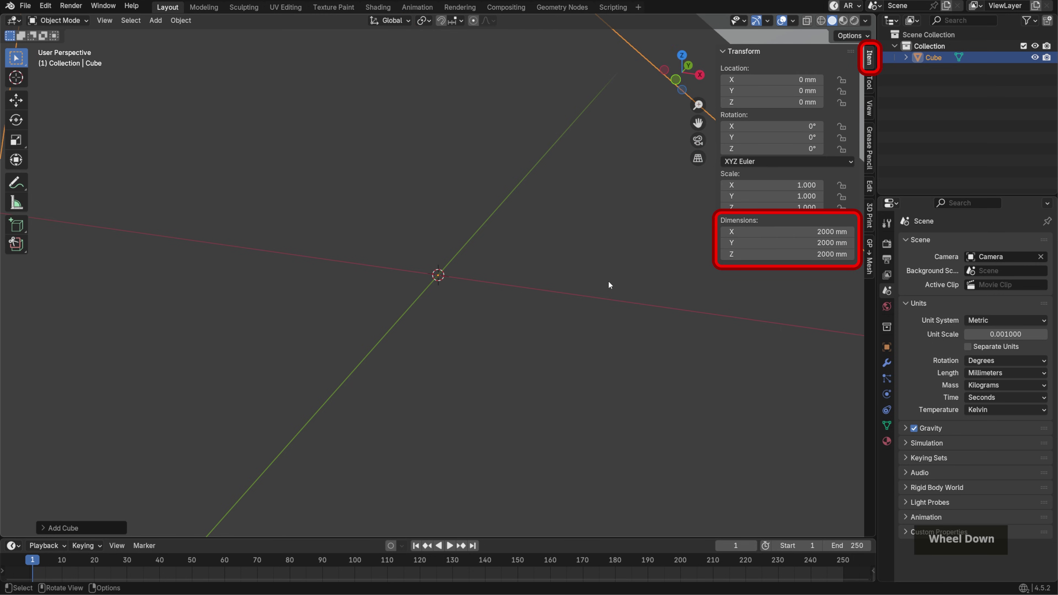
scroll(609, 282, up, 2)
Set the cube's X and Y dimensions to 1.5in and Z to .15in (38.1 × 38.1 × 3.81 mm).
drag(785, 232, 828, 233)
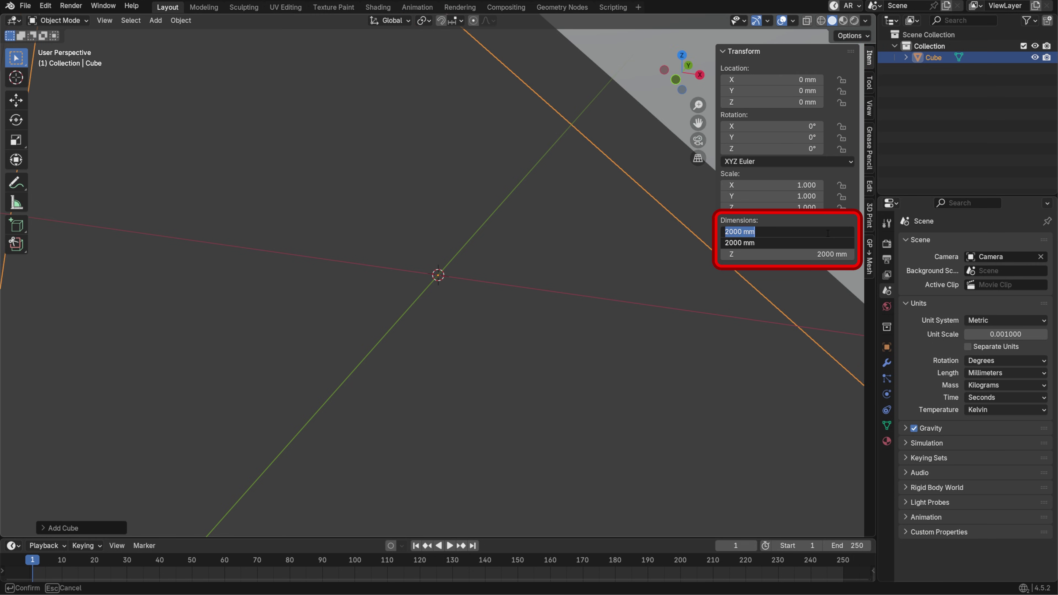
text(1.5)
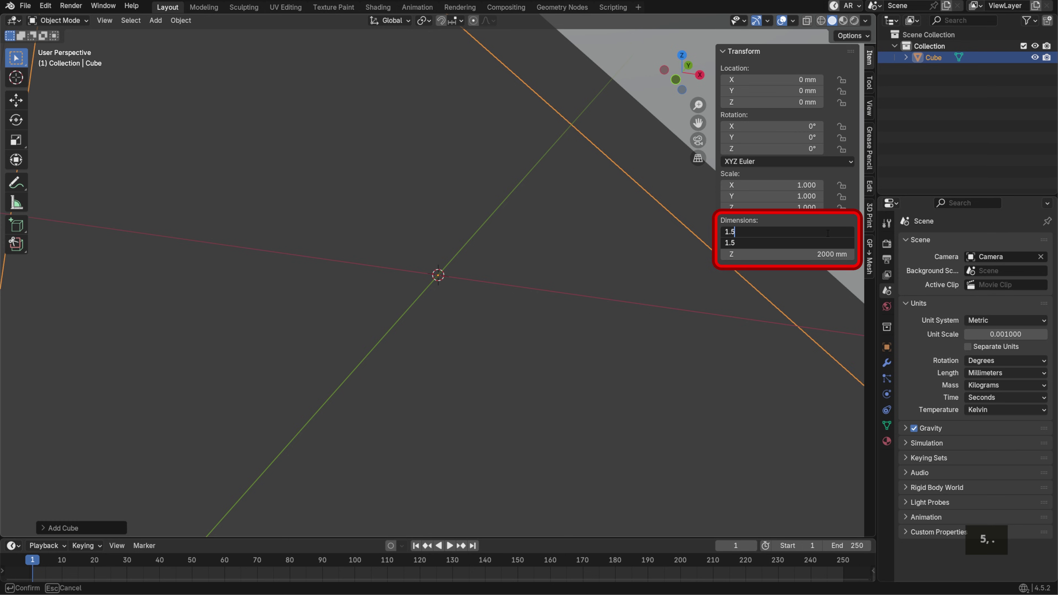
text(in)
key(Tab)
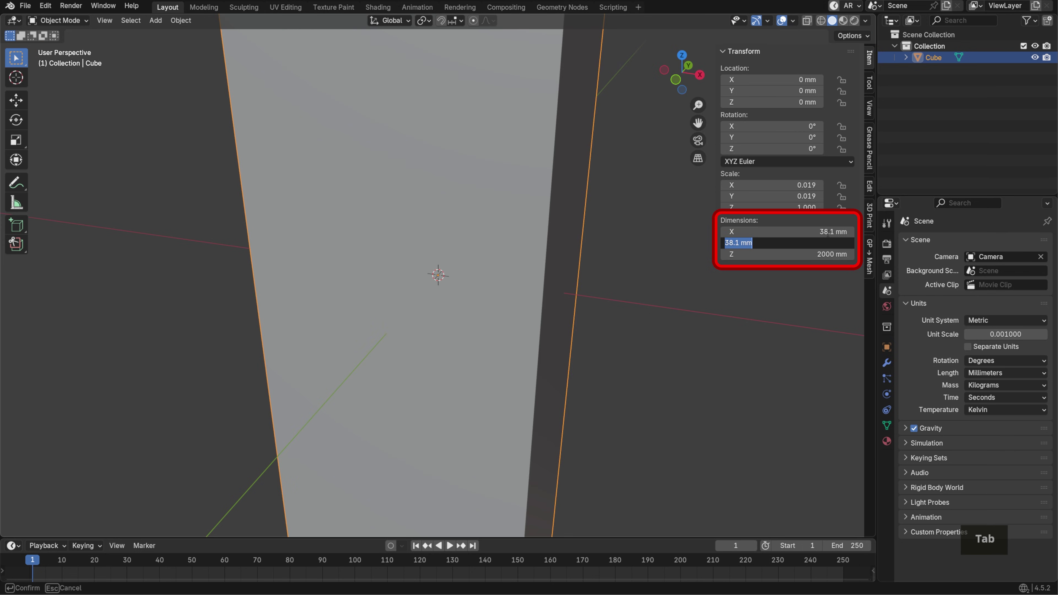
text(.)
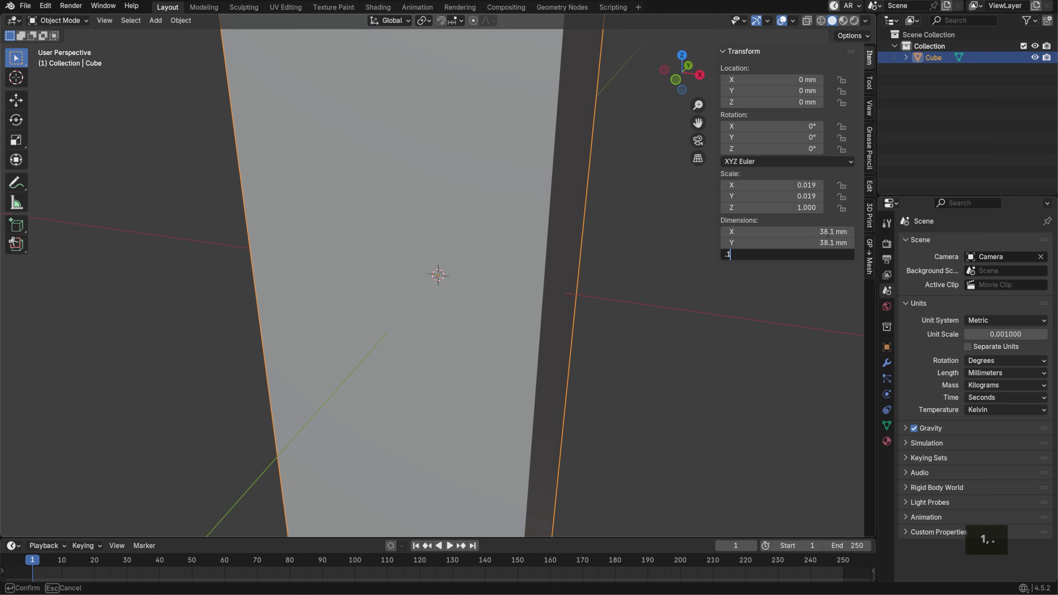
text(15in)
key(Return)
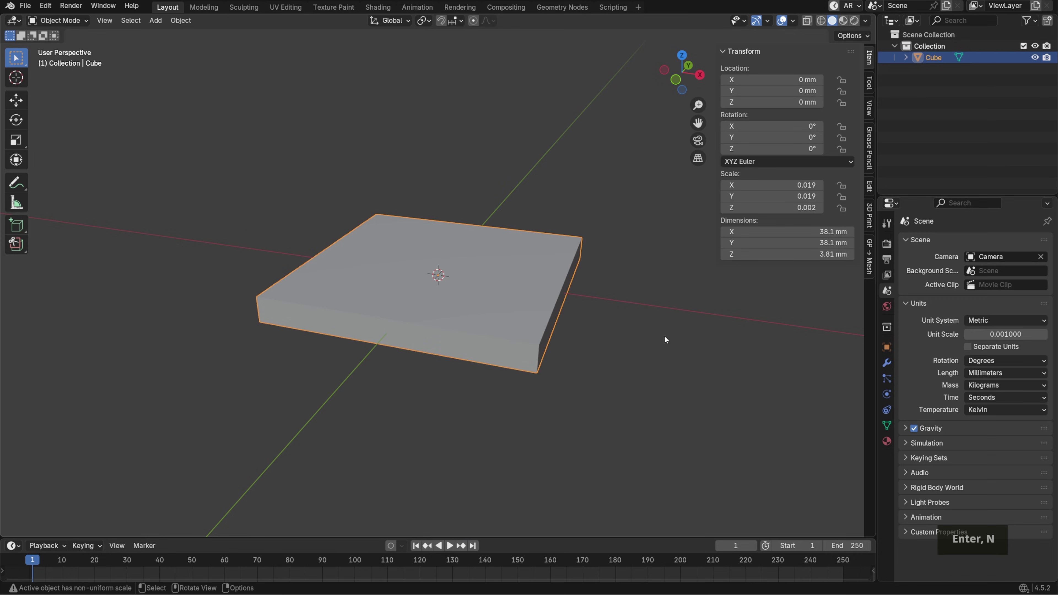
scroll(675, 323, down, 3)
middle_drag(697, 304, 685, 358)
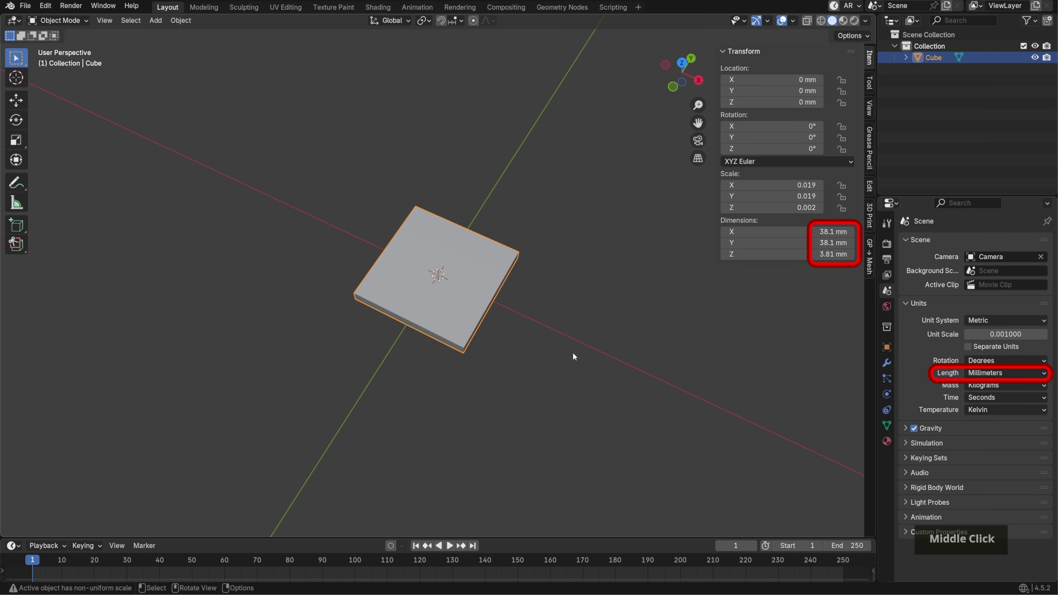
mouse_move(606, 371)
middle_down()
mouse_move(559, 338)
mouse_move(510, 348)
mouse_move(565, 326)
mouse_move(566, 347)
middle_up()
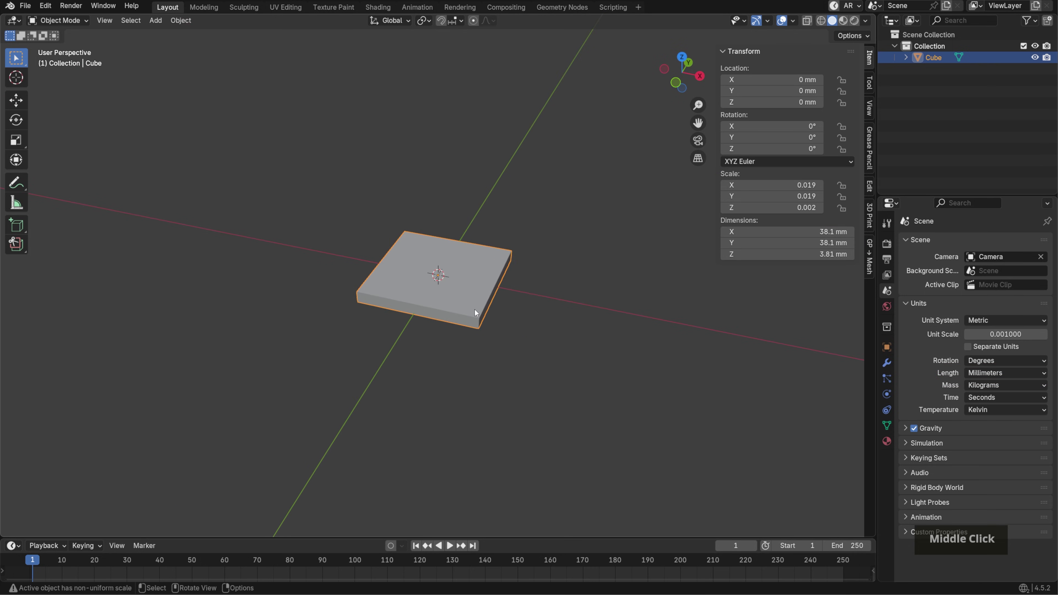
In Edit Mode, snap the 3D cursor to the centre of the slab's top face.
key(Tab)
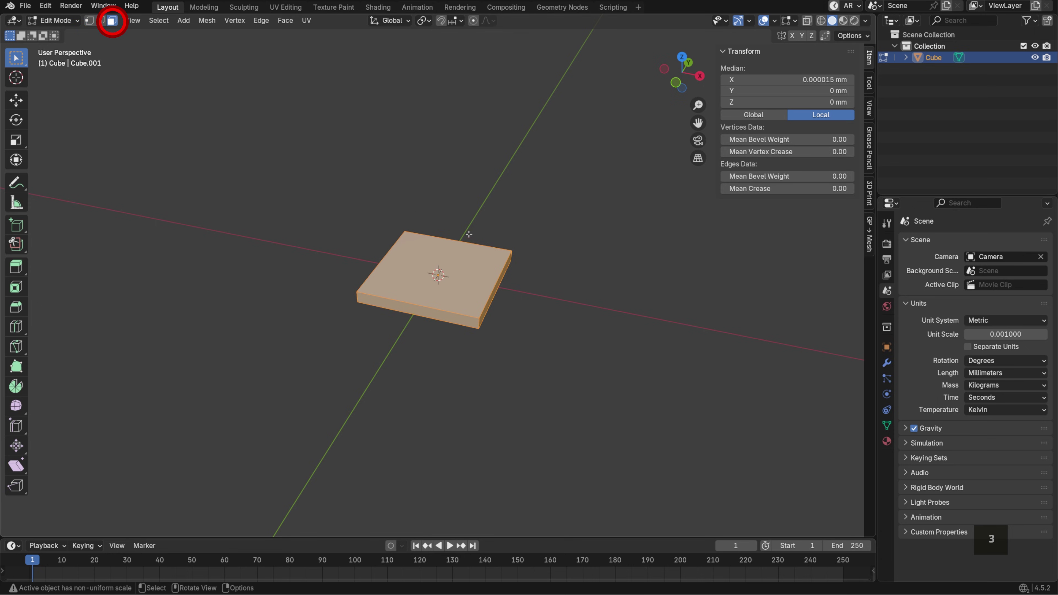
click(582, 309)
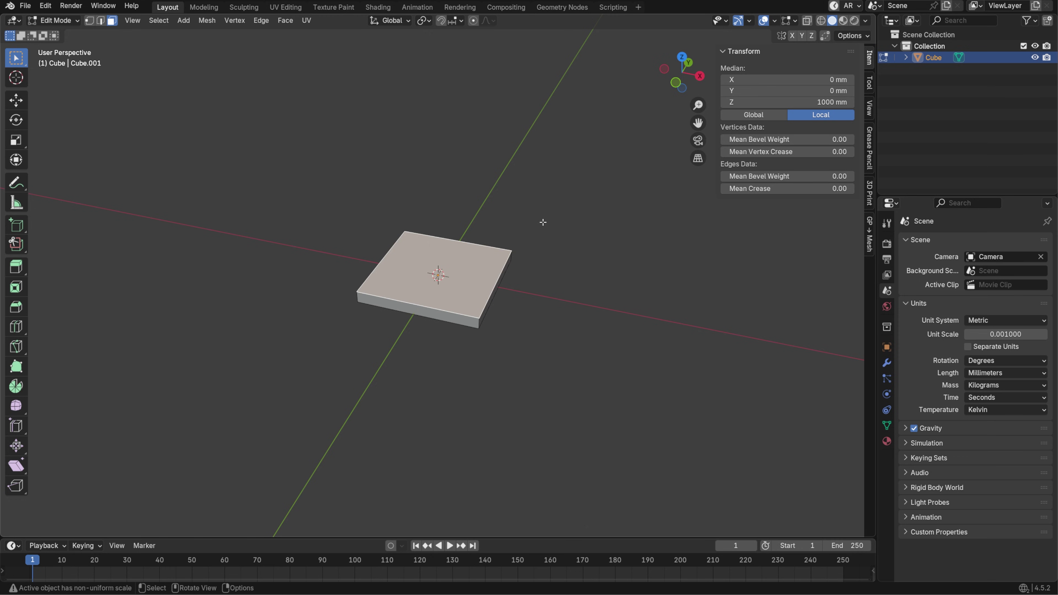
key(shift+s)
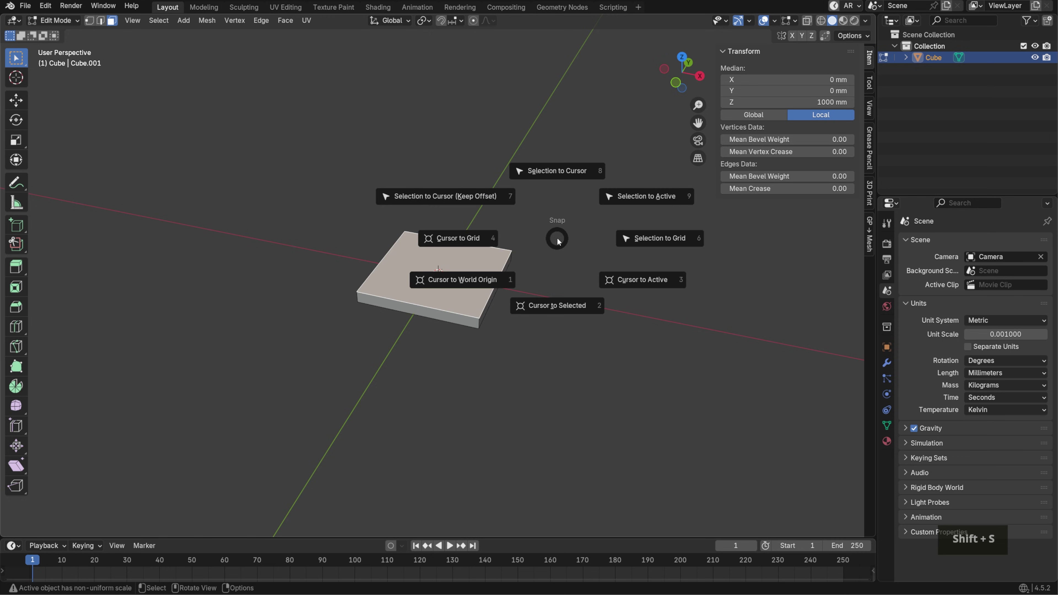
click(565, 307)
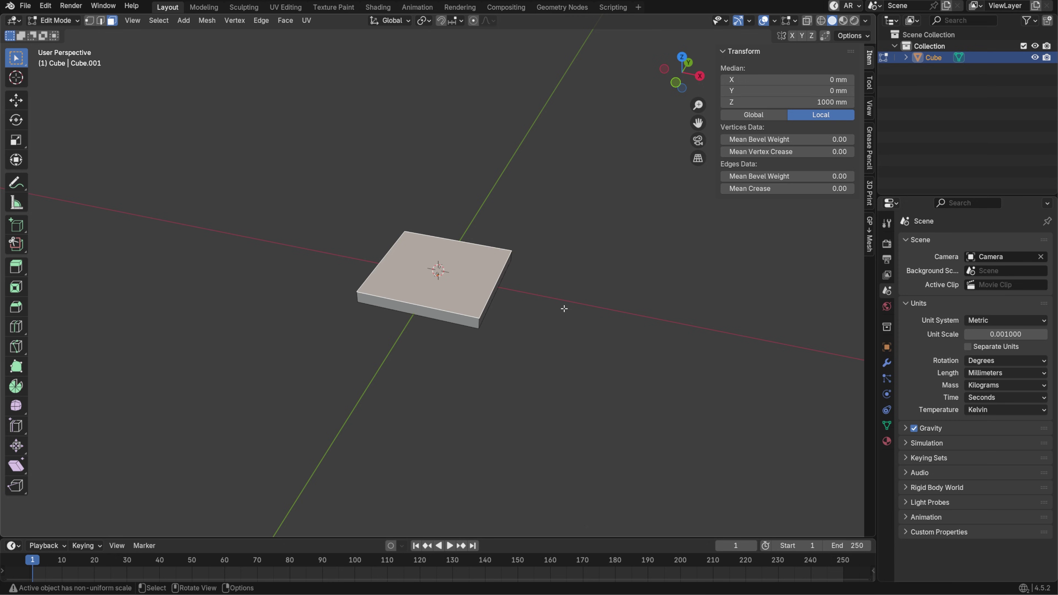
Back in Object Mode, set the slab's origin to the 3D cursor, giving location Z 1.905 mm.
key(Tab)
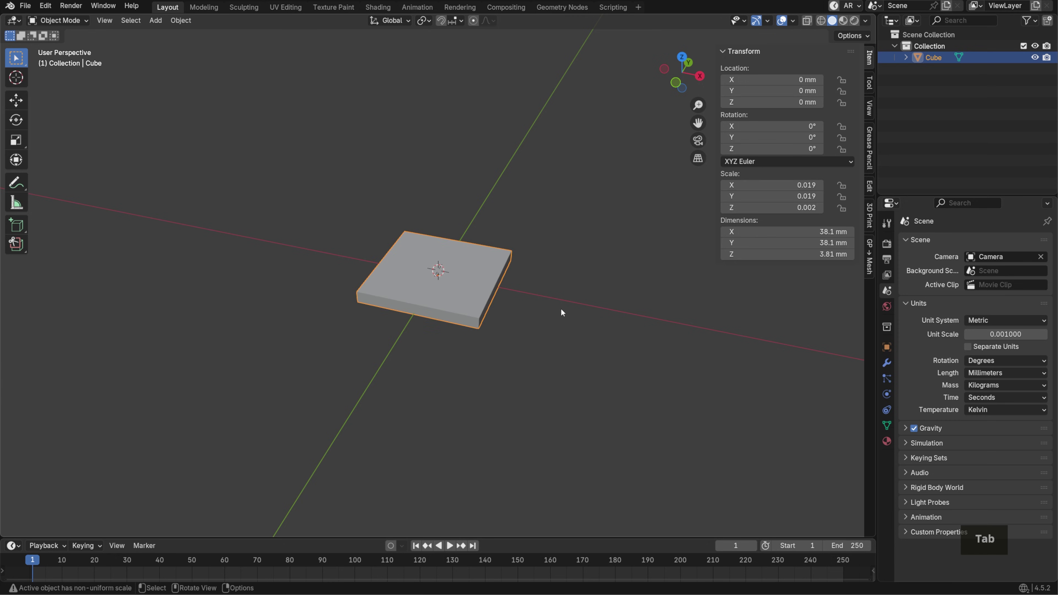
right_click(474, 274)
mouse_move(463, 323)
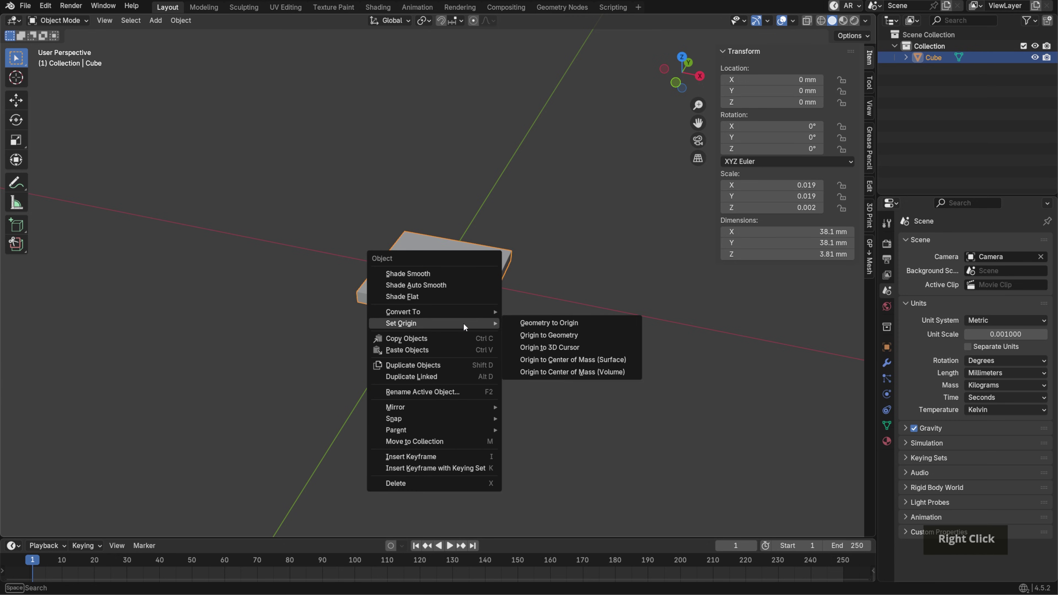
click(545, 347)
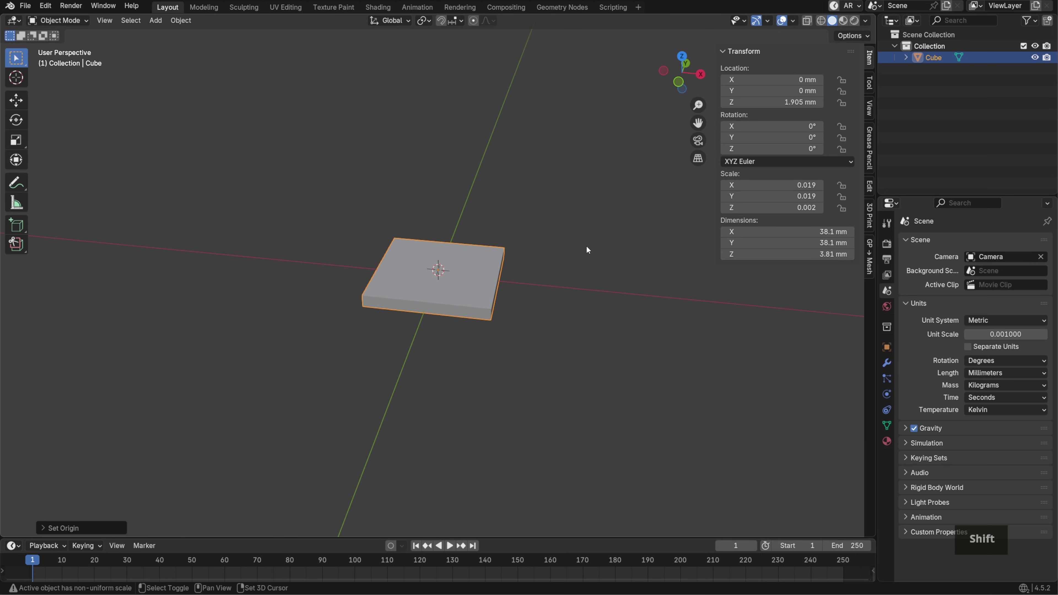
key(shift+a)
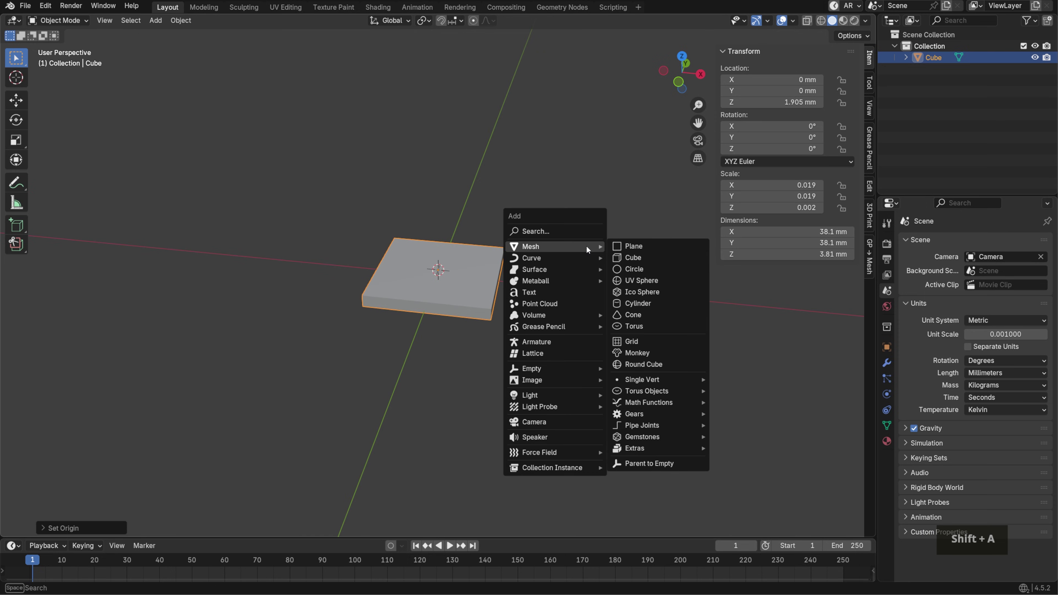
Add a circle mesh sized 1in (25.4 mm) across and fill it with a face.
click(637, 269)
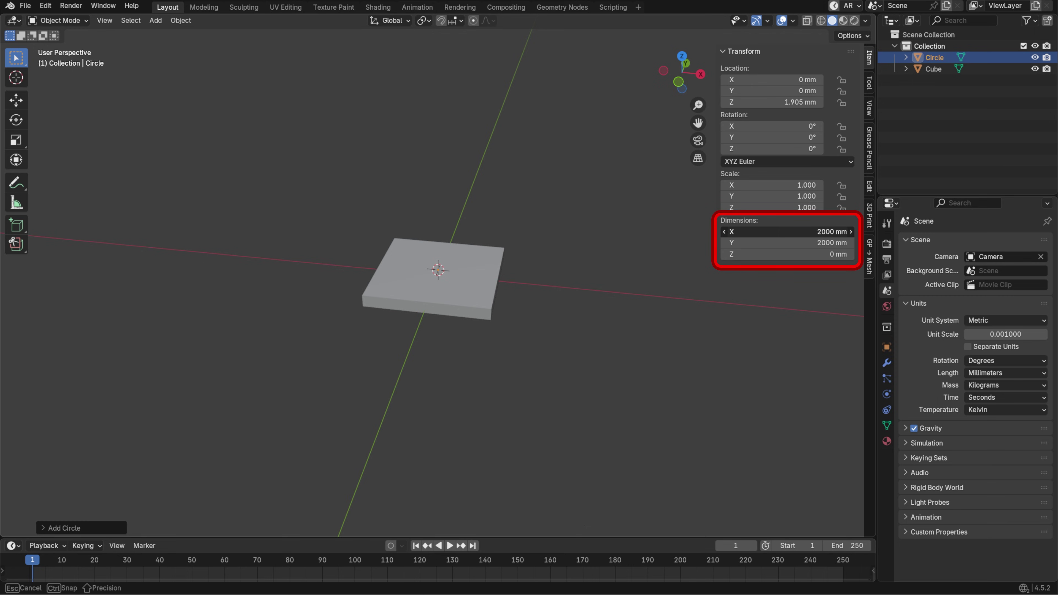
drag(734, 232, 734, 244)
text(1in)
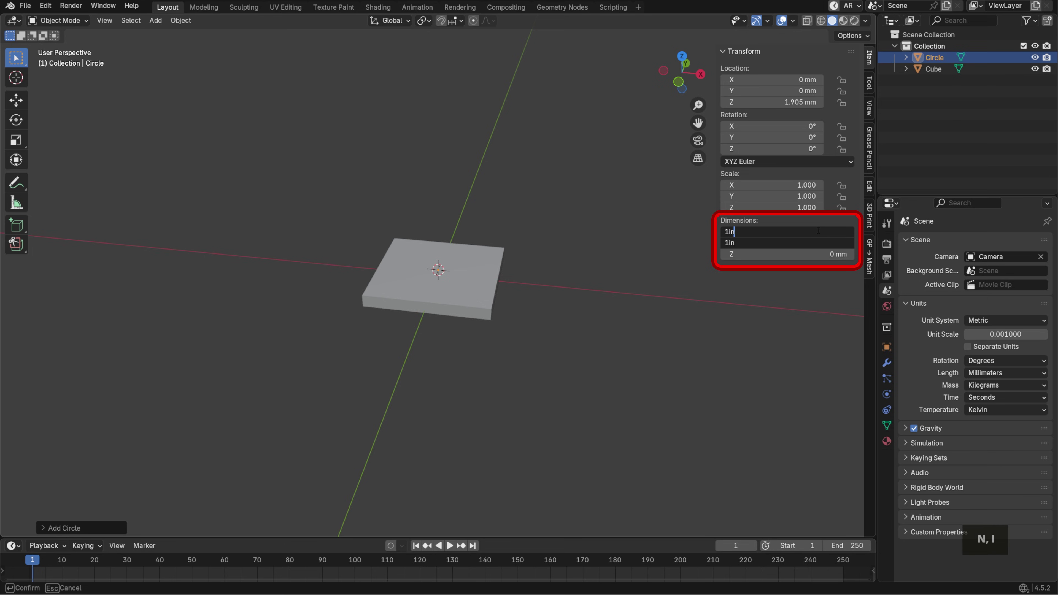
key(Tab)
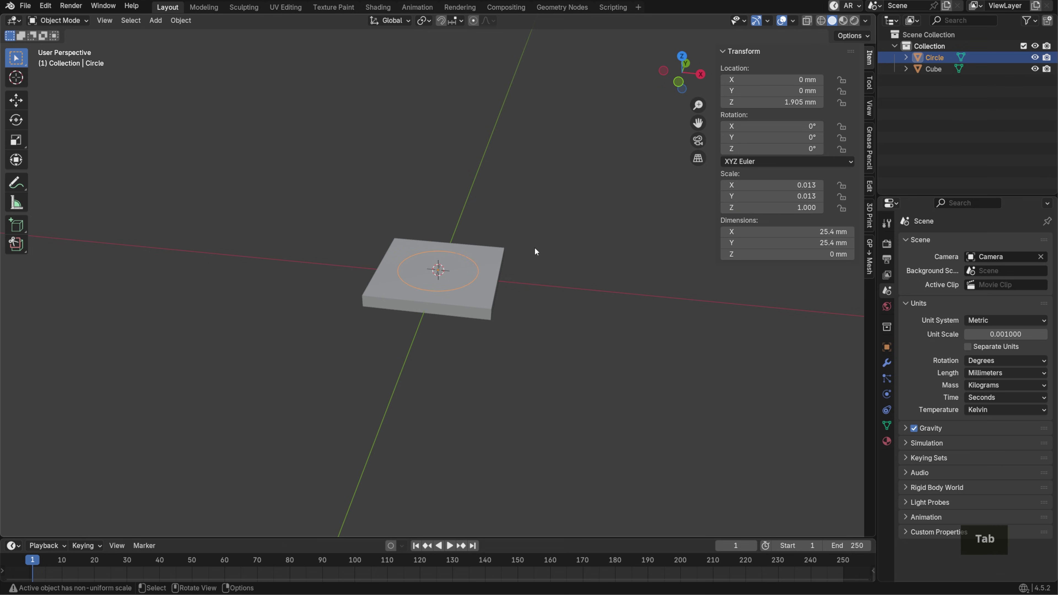
key(Tab)
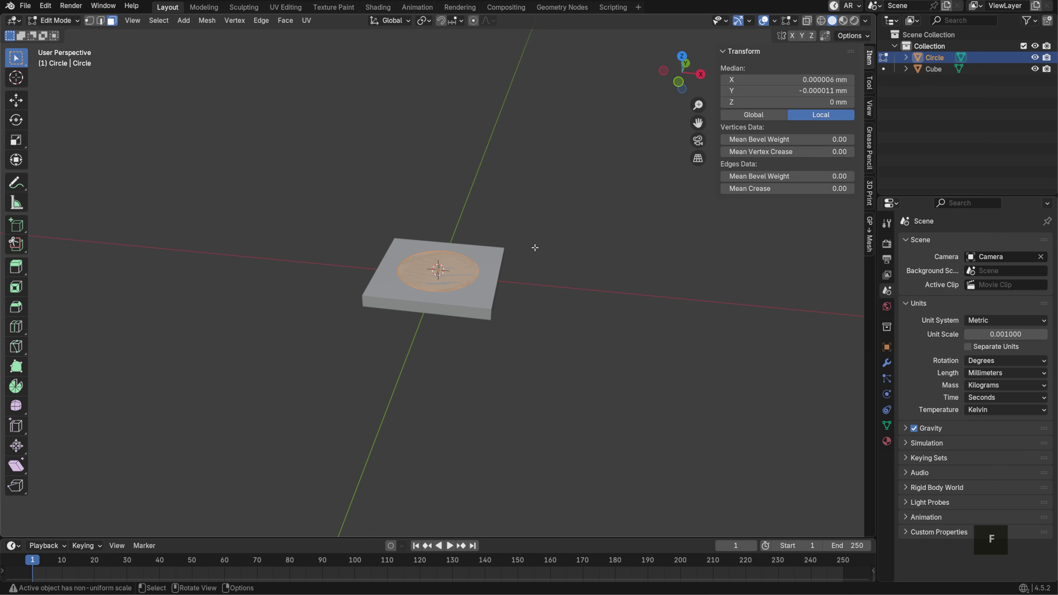
key(Tab)
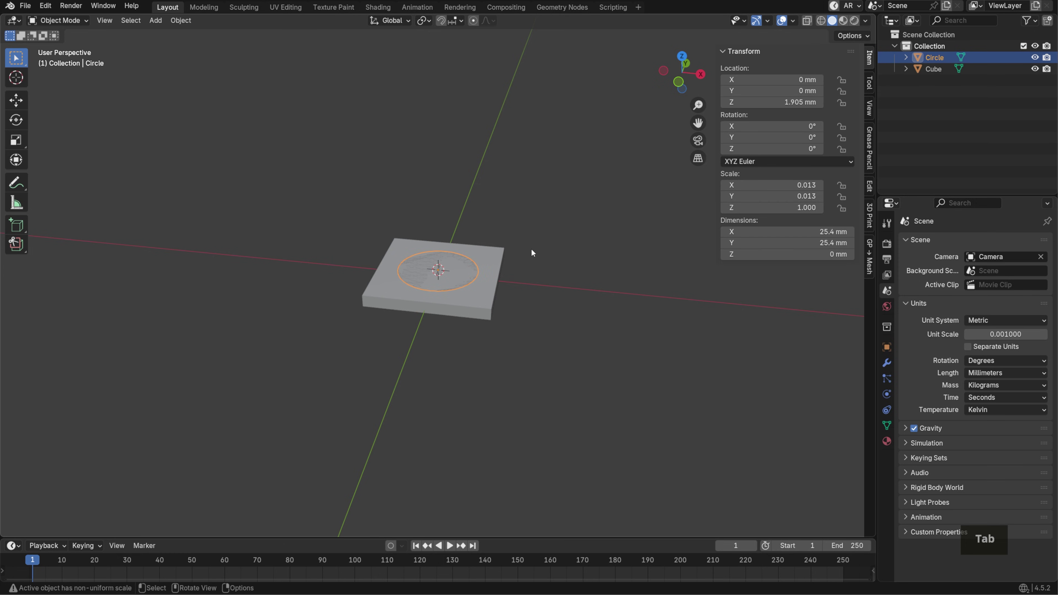
key(ctrl+a)
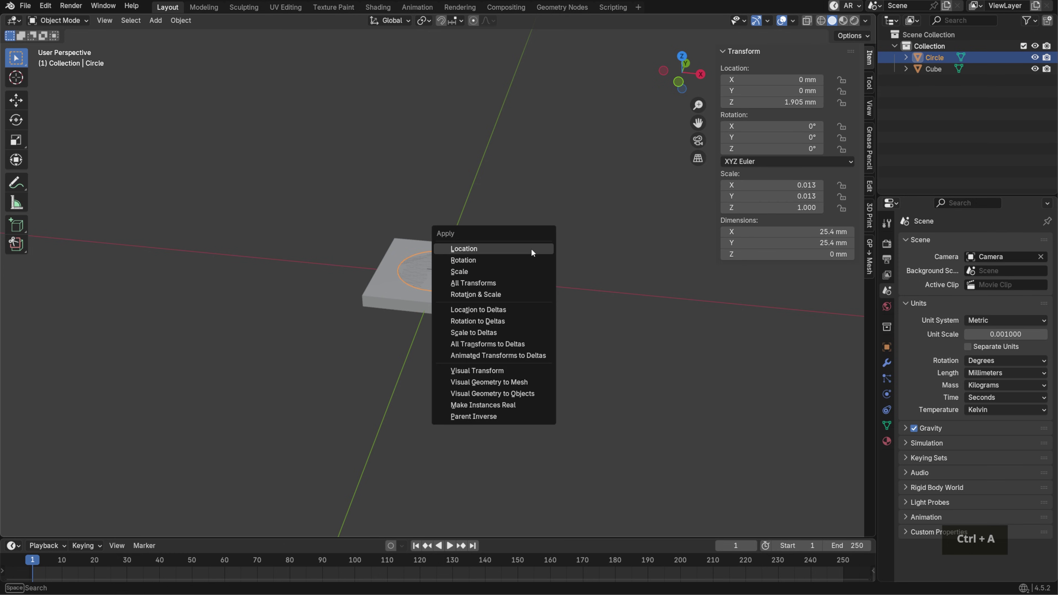
Apply the circle's scale and add a Solidify modifier to it.
click(512, 271)
click(886, 363)
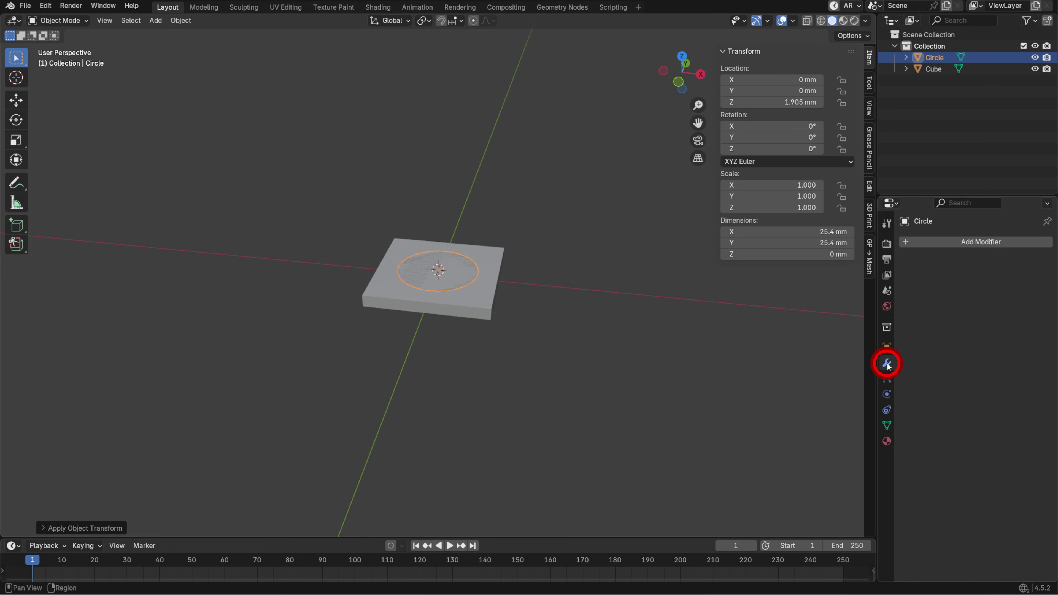
click(981, 242)
text(solid)
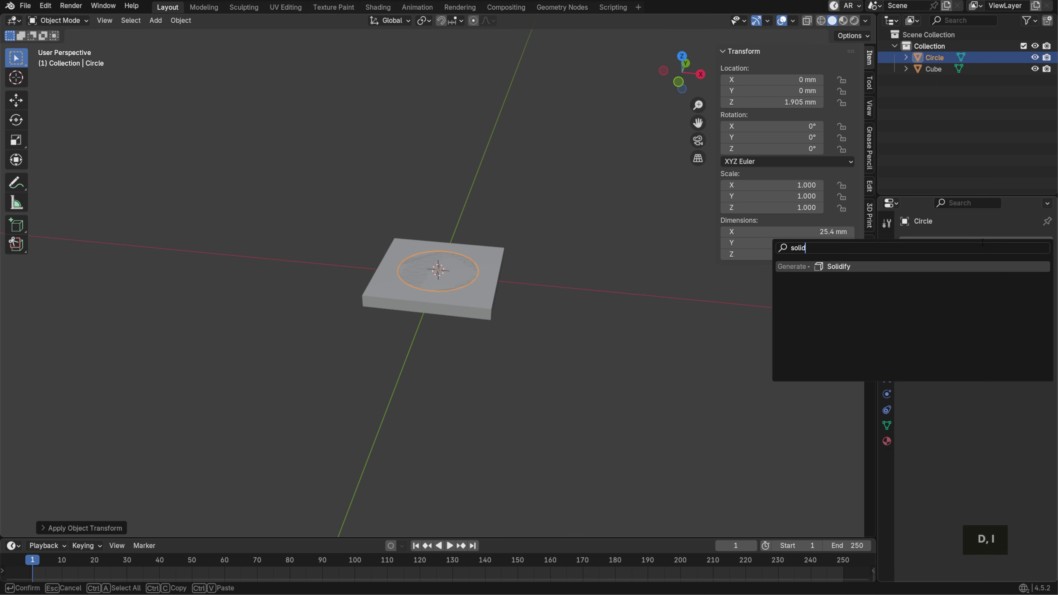
key(Return)
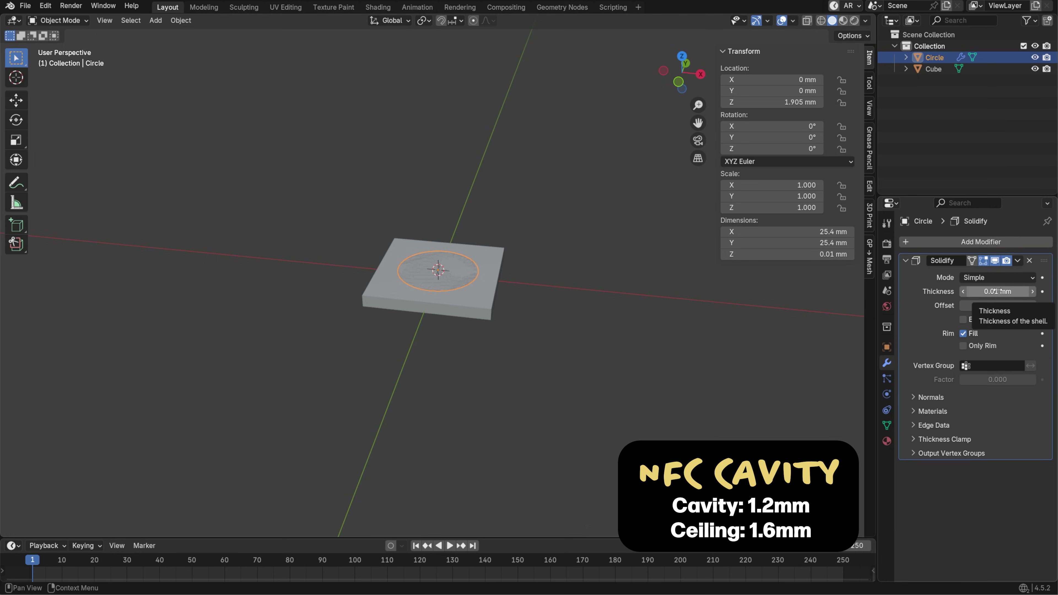
Set the Solidify thickness to 1.2mm+1.6mm, making a 2.8 mm-deep disc.
drag(998, 291, 998, 292)
text(2.8mm)
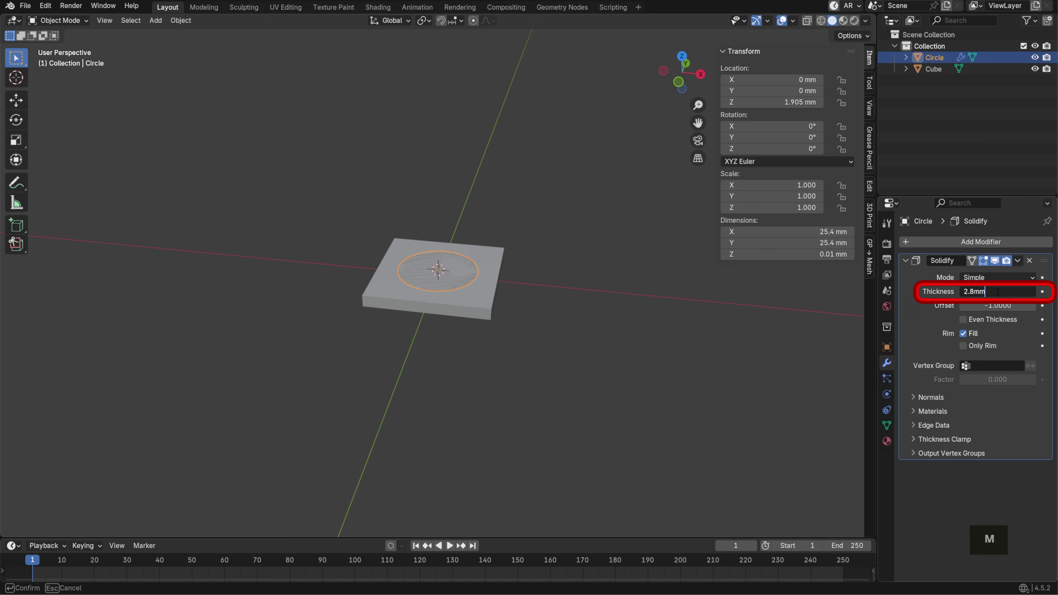
key(Return)
middle_drag(574, 241, 600, 200)
click(998, 291)
text(1.2mm)
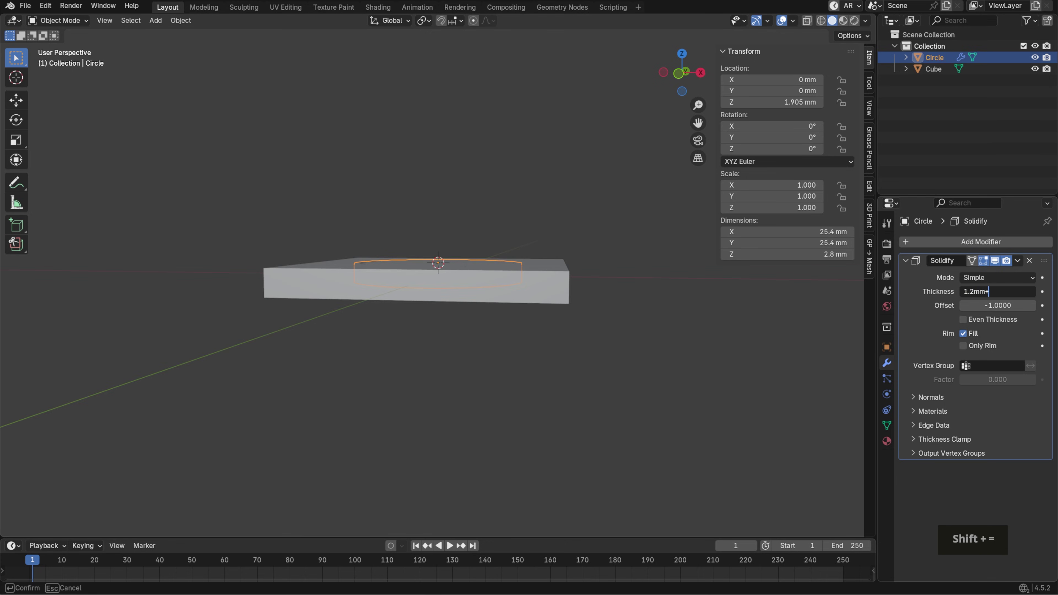
text(+1.6mm)
key(Return)
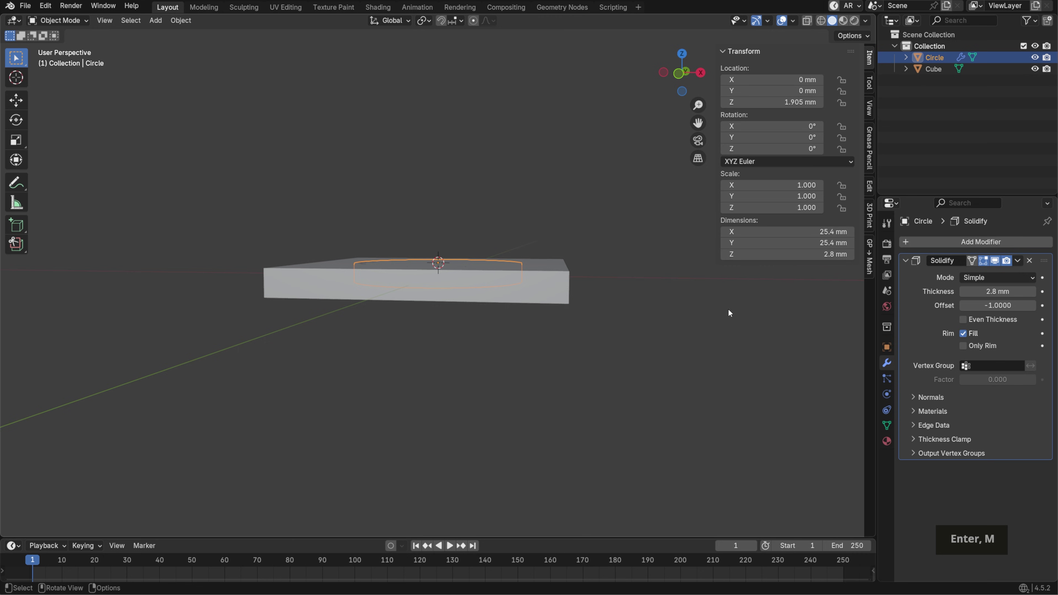
middle_drag(669, 289, 659, 310)
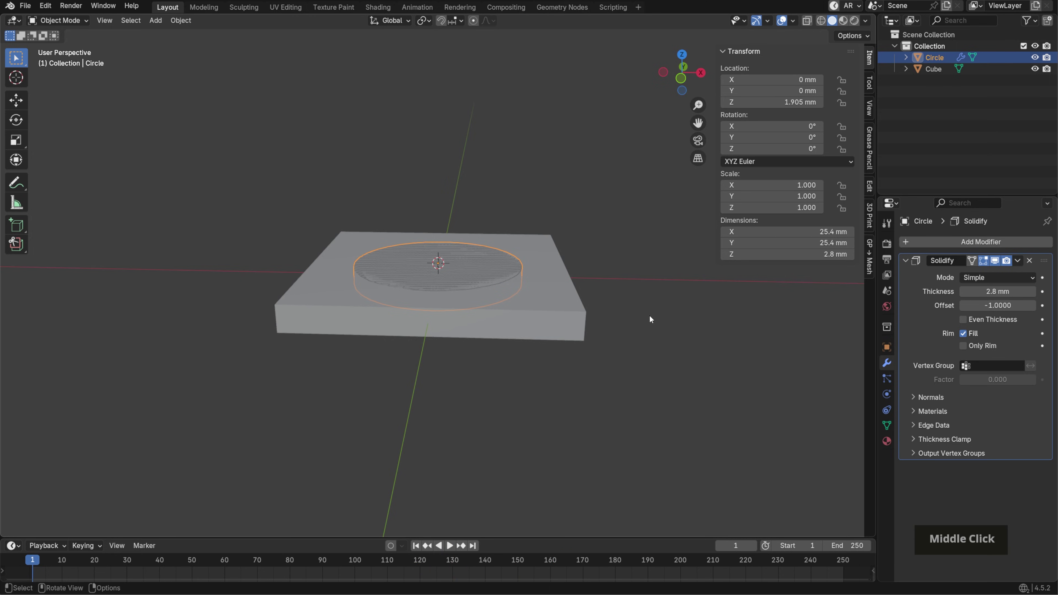
click(560, 306)
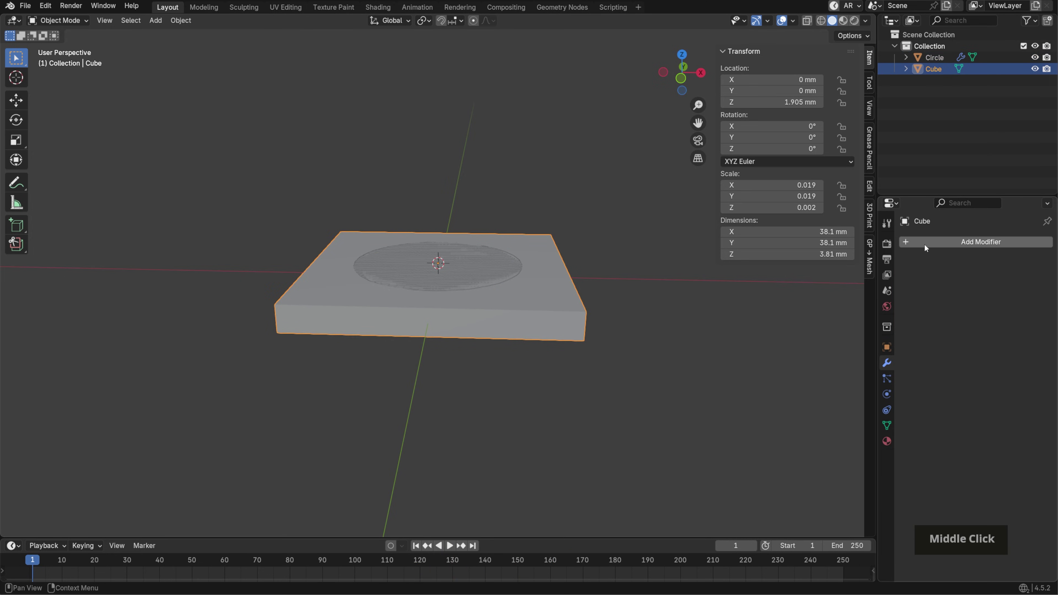
Add a Boolean Difference modifier to the slab with the circle as cutter, and apply it.
key(BackSpace)
click(990, 242)
click(990, 244)
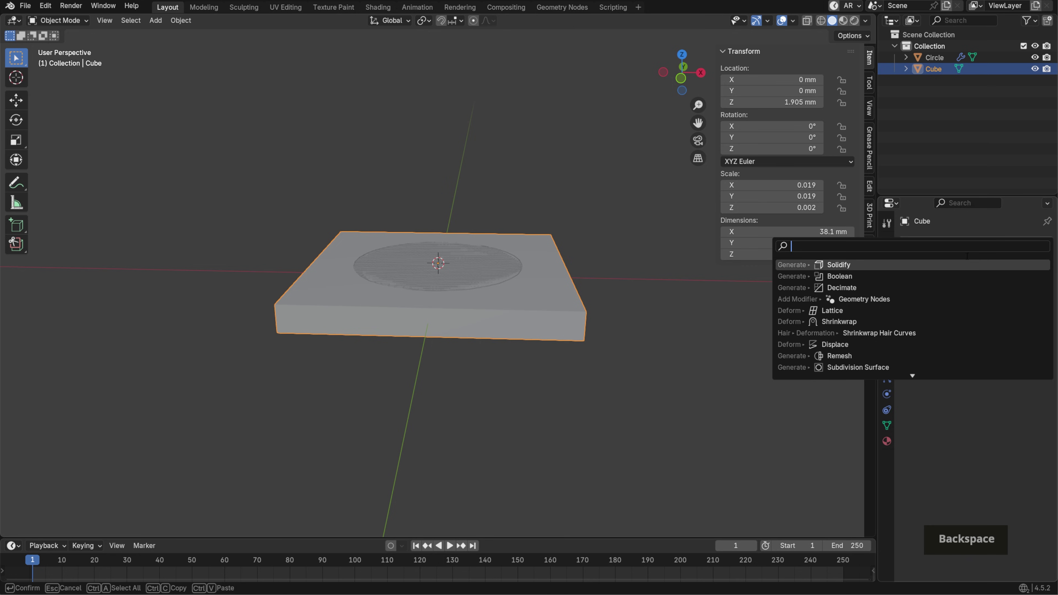
click(964, 271)
middle_click(1029, 306)
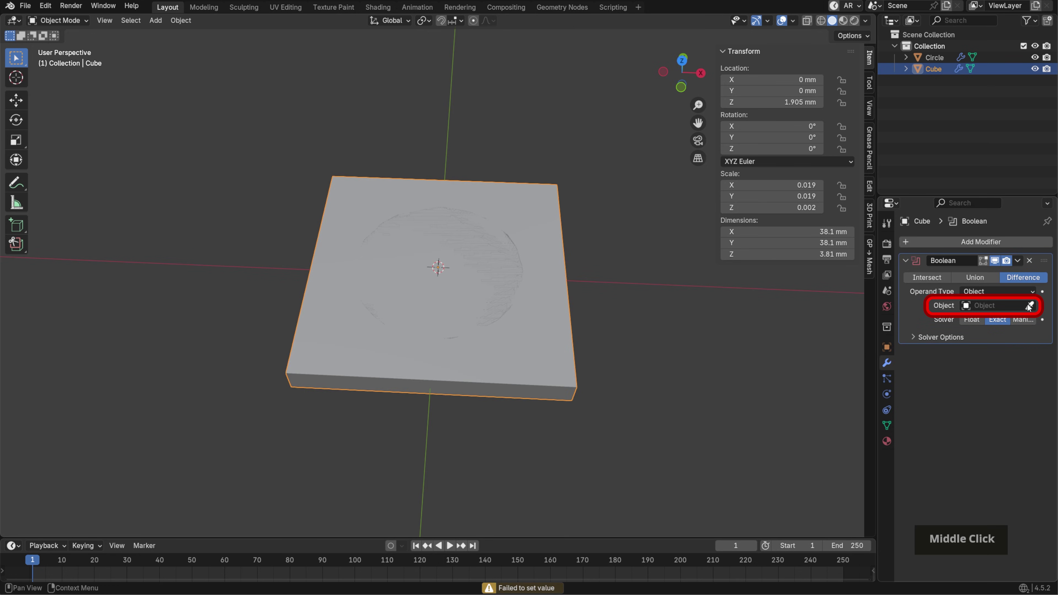
click(1029, 307)
click(493, 287)
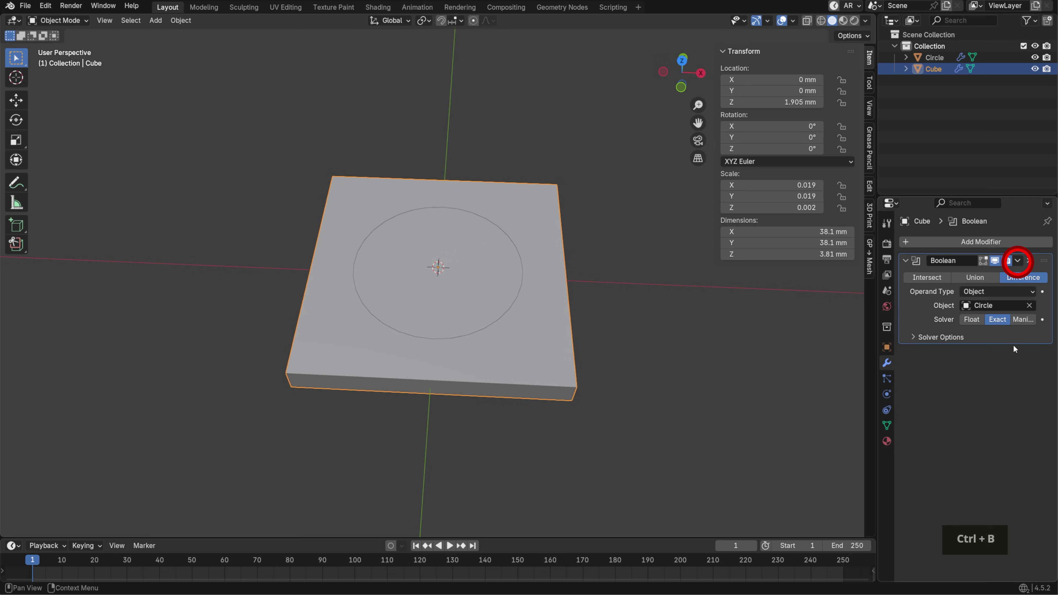
key(ctrl+a)
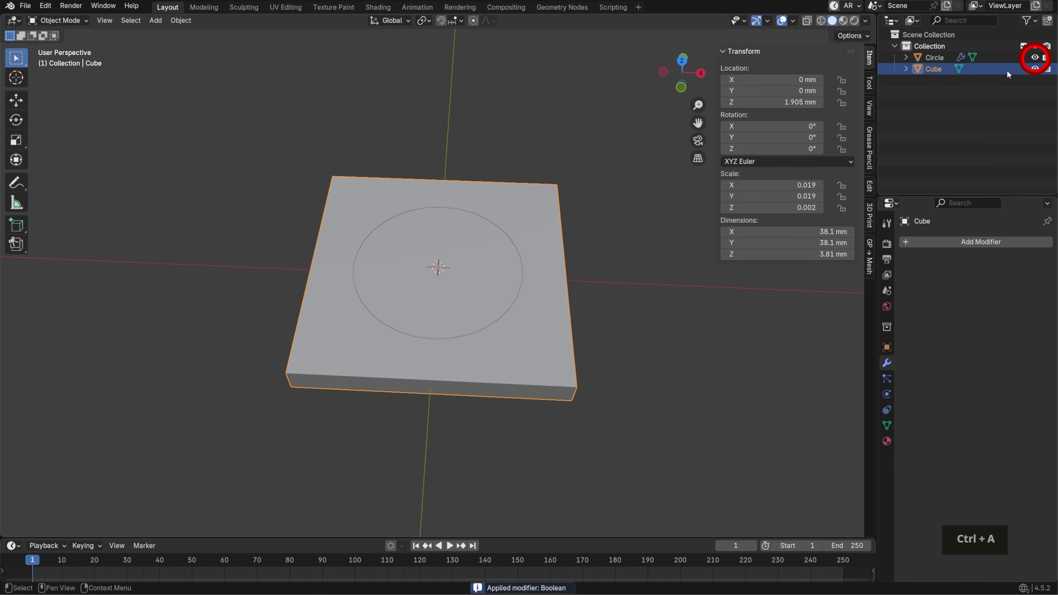
Hide the disc to inspect the circular pocket, then unhide it.
click(1036, 57)
mouse_move(600, 288)
middle_down()
mouse_move(609, 292)
mouse_move(598, 234)
mouse_move(600, 283)
middle_up()
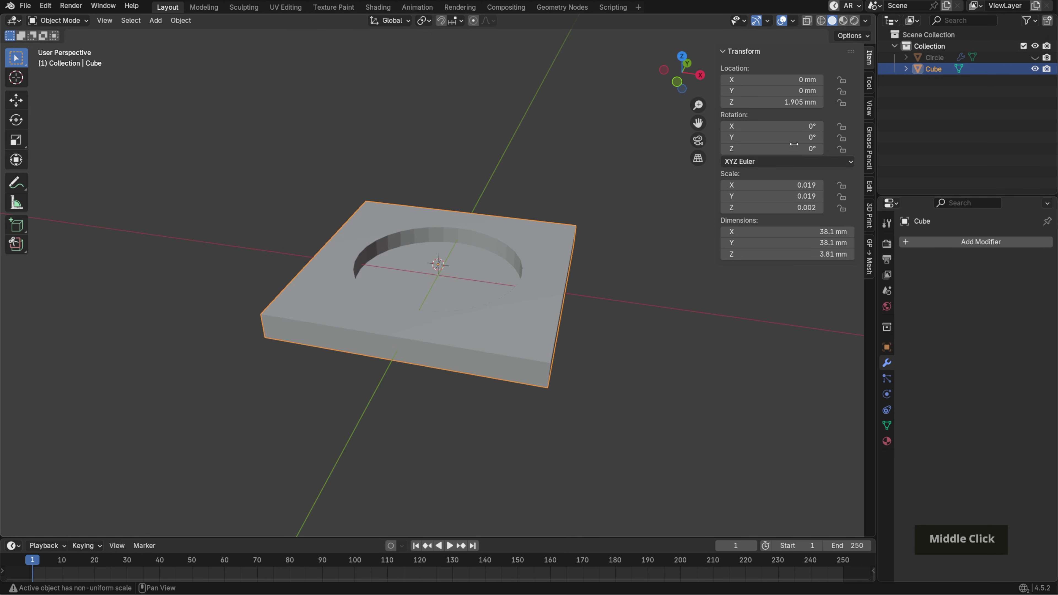
click(1036, 57)
Select the disc, change its Solidify thickness to 1.6 mm, and apply the modifier.
click(935, 58)
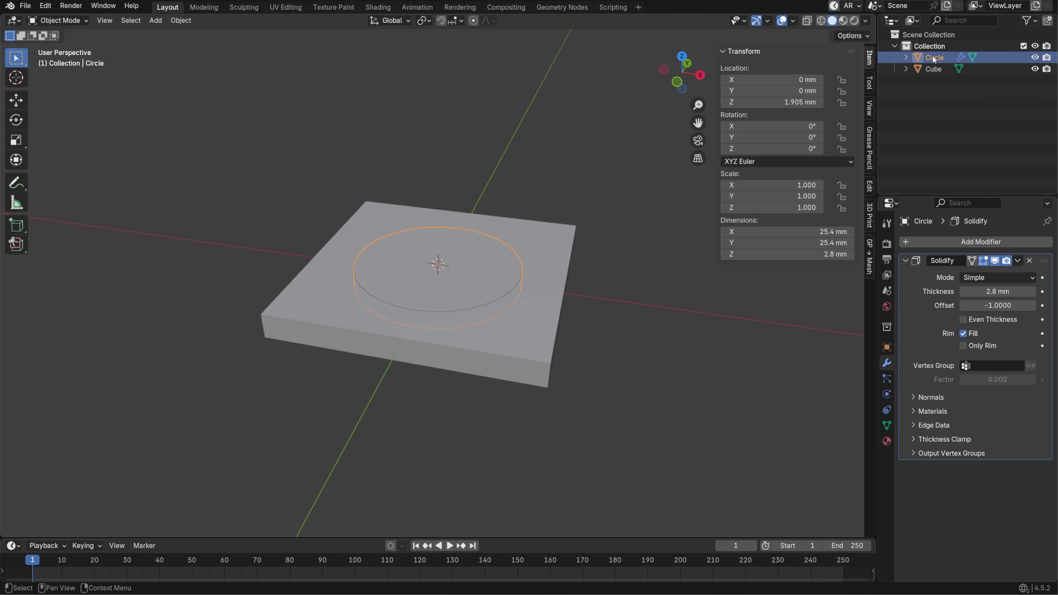
drag(998, 291, 998, 291)
text(1.6m)
key(Return)
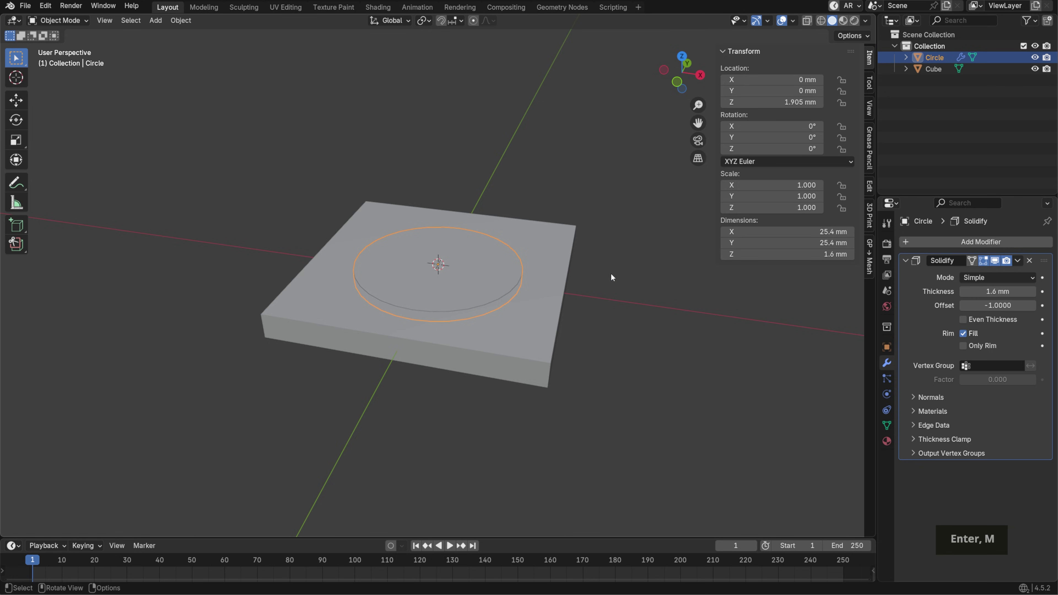
mouse_move(596, 296)
middle_down()
mouse_move(611, 275)
mouse_move(593, 279)
middle_up()
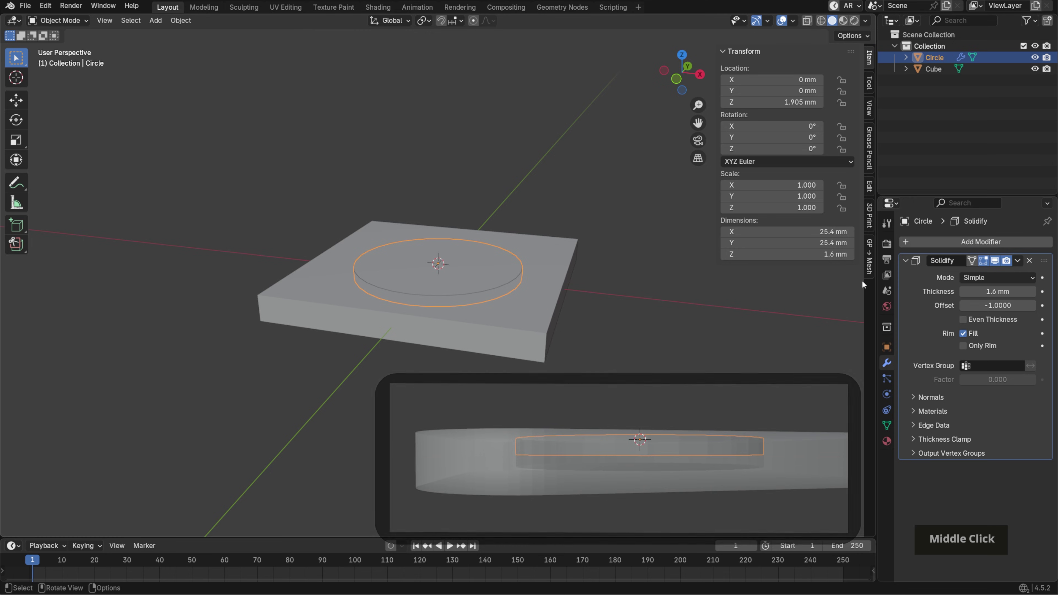
key(ctrl+a)
scroll(975, 292, down, 1)
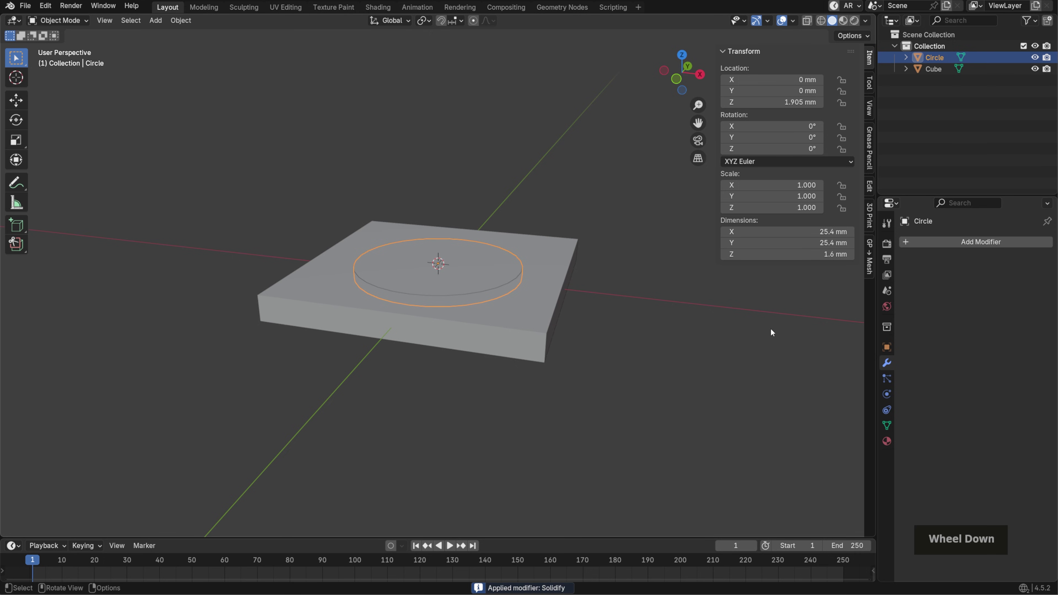
Apply the slab's scale so it reads 1 while keeping its 38.1 mm size.
middle_drag(652, 318, 625, 349)
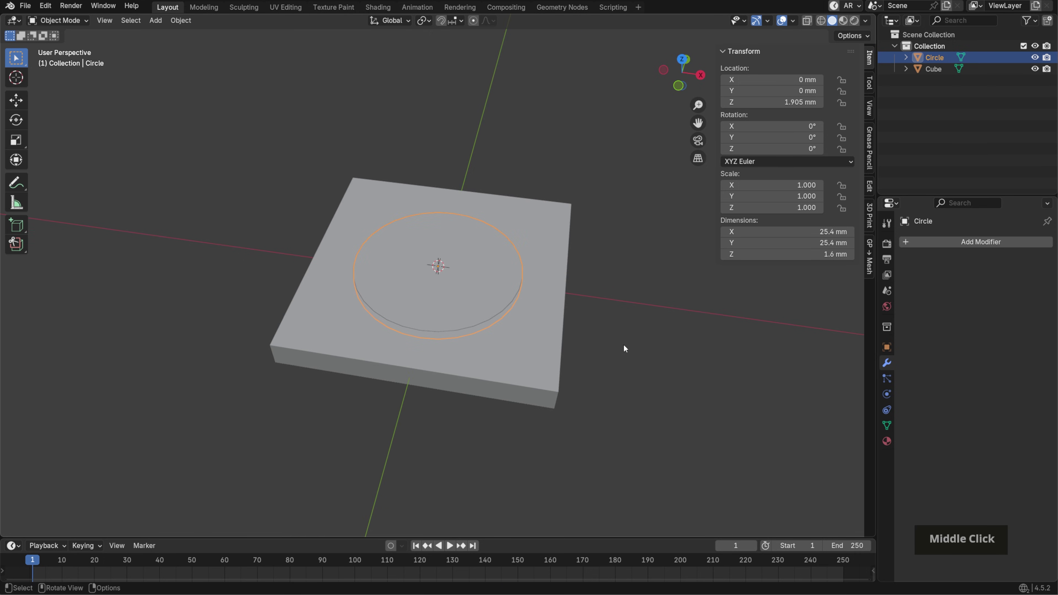
click(530, 379)
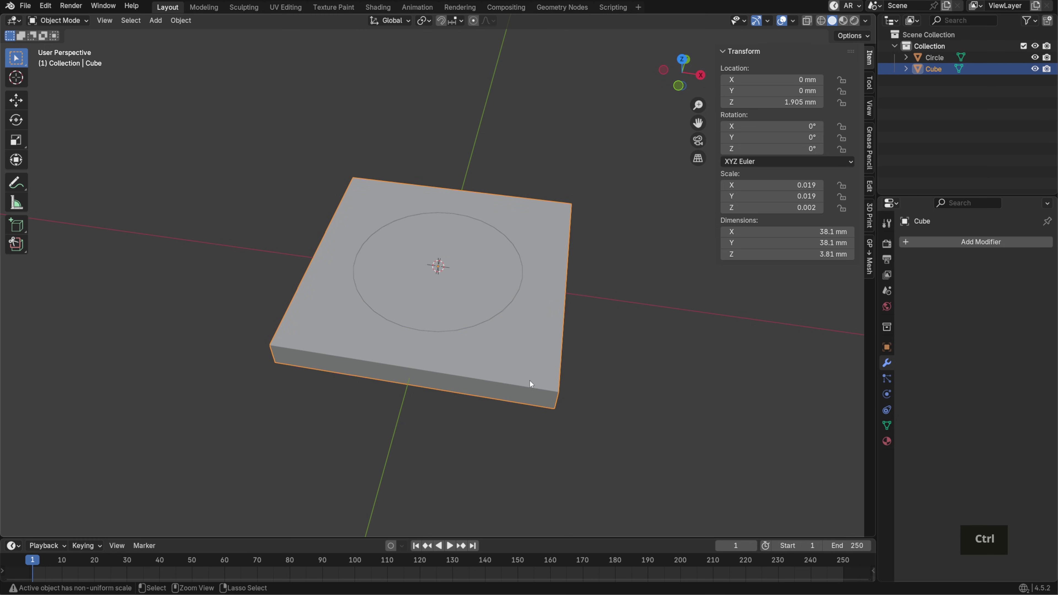
key(ctrl+a)
click(530, 383)
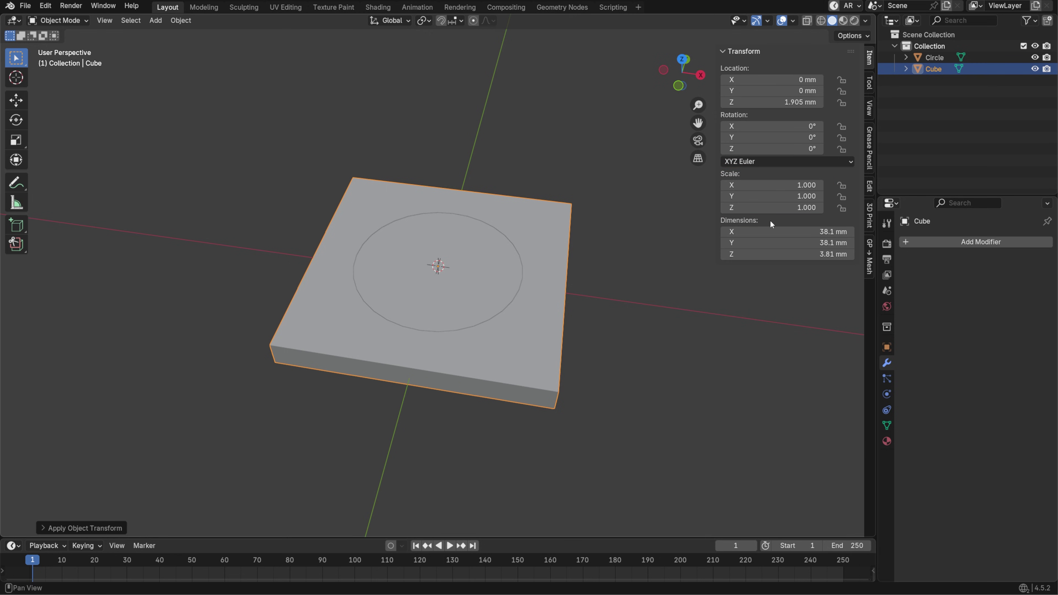
In Edit Mode, select the slab's four vertical corner edges.
key(Tab)
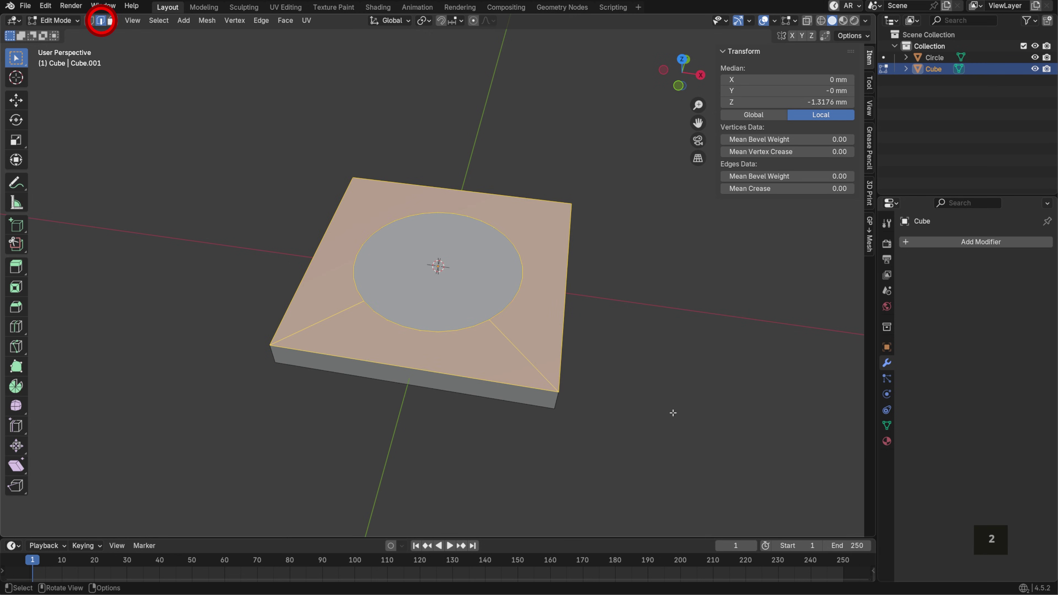
middle_drag(674, 413, 697, 348)
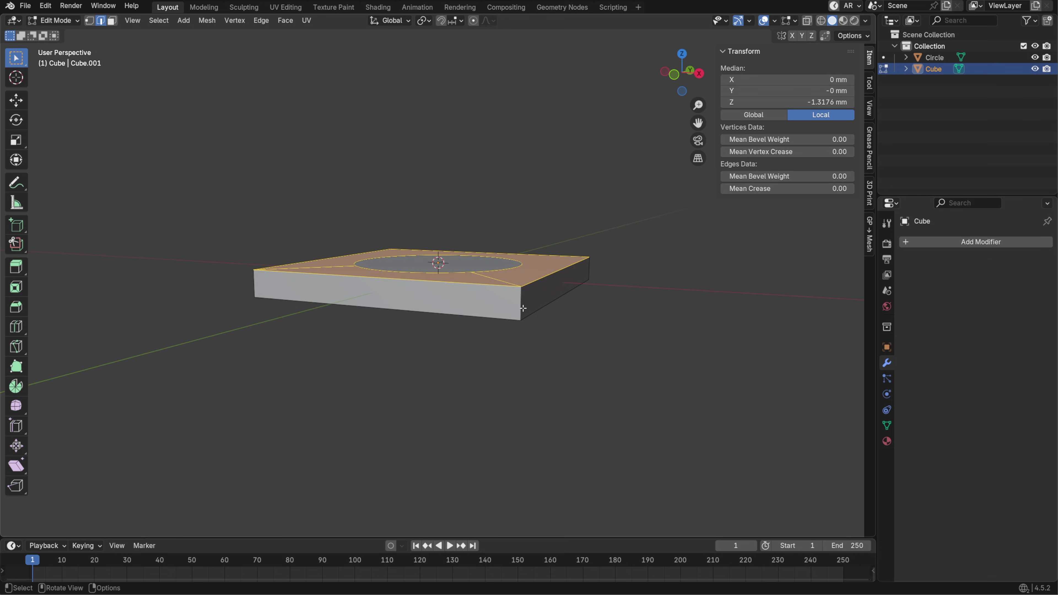
click(600, 287)
middle_drag(600, 288, 761, 350)
shift+click(716, 290)
shift+click(570, 292)
shift+click(695, 312)
Bevel the four corners to 9.45 mm, raising the segment count for smooth rounding.
key(ctrl+b)
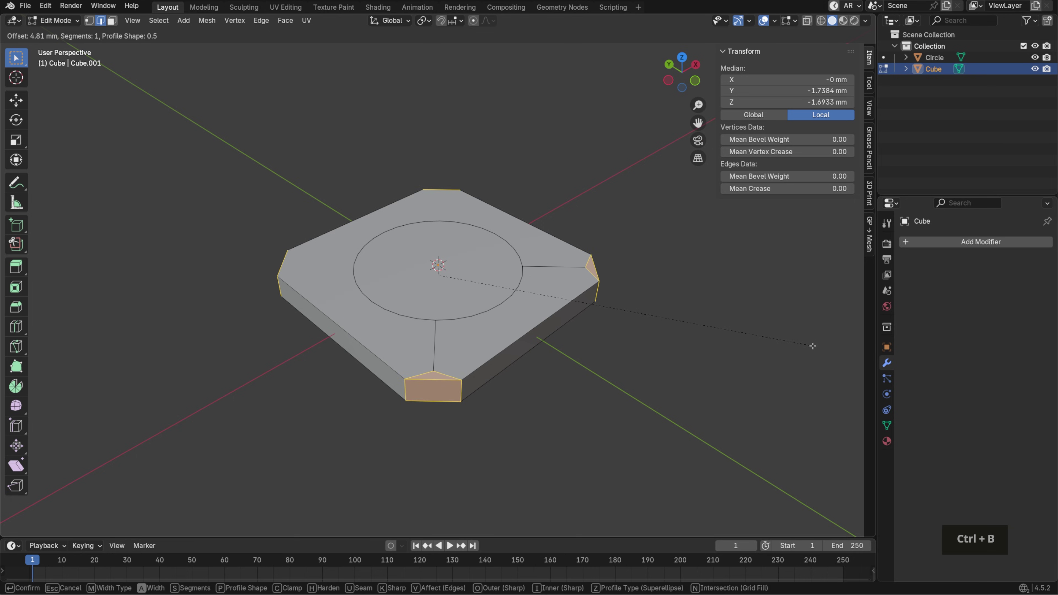
scroll(816, 346, up, 4)
scroll(829, 346, up, 20)
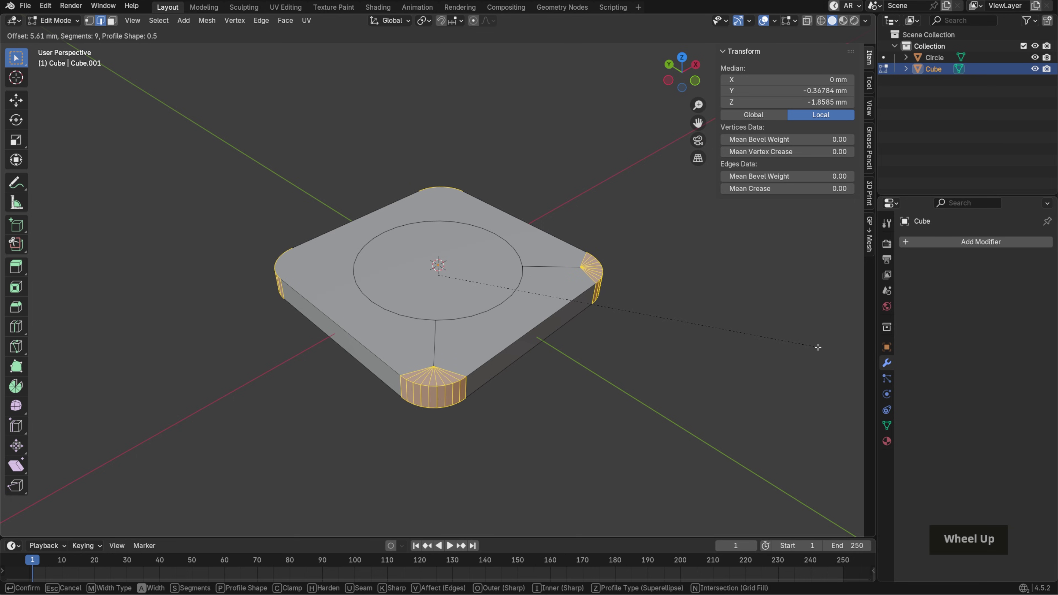
click(843, 348)
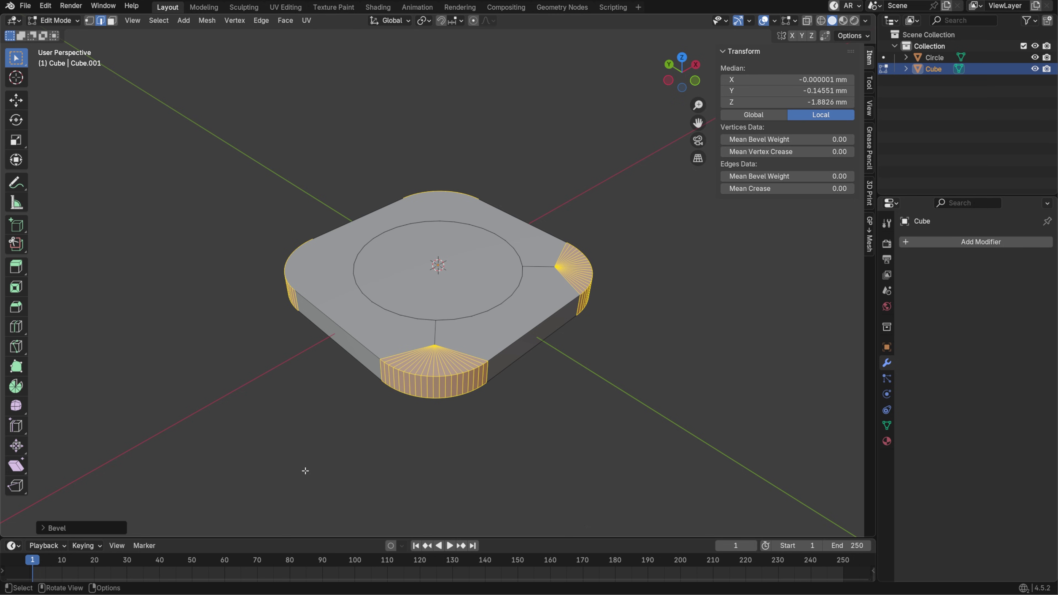
click(78, 529)
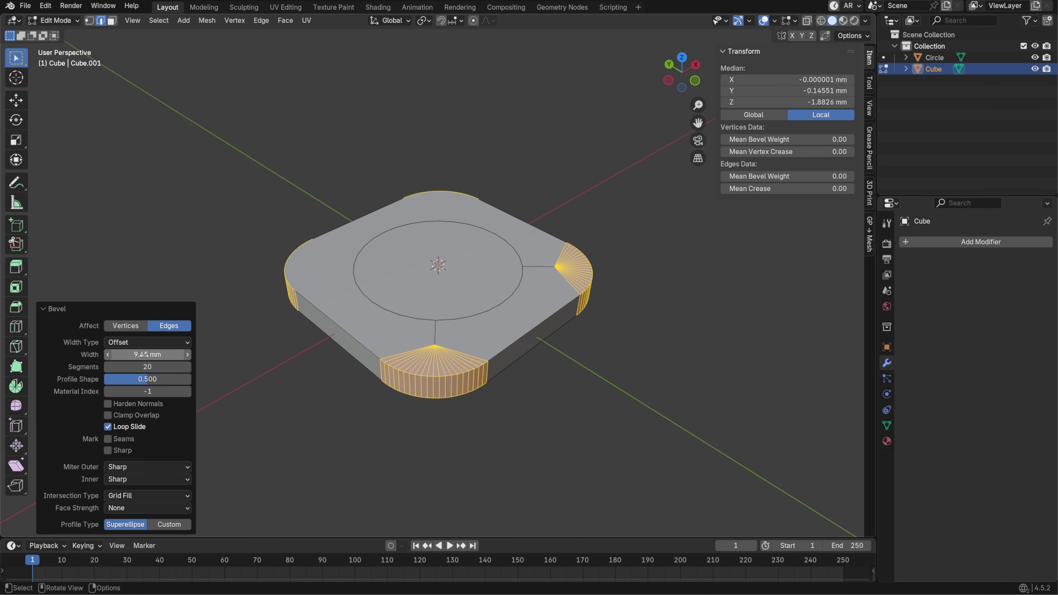
drag(147, 367, 164, 367)
key(Tab)
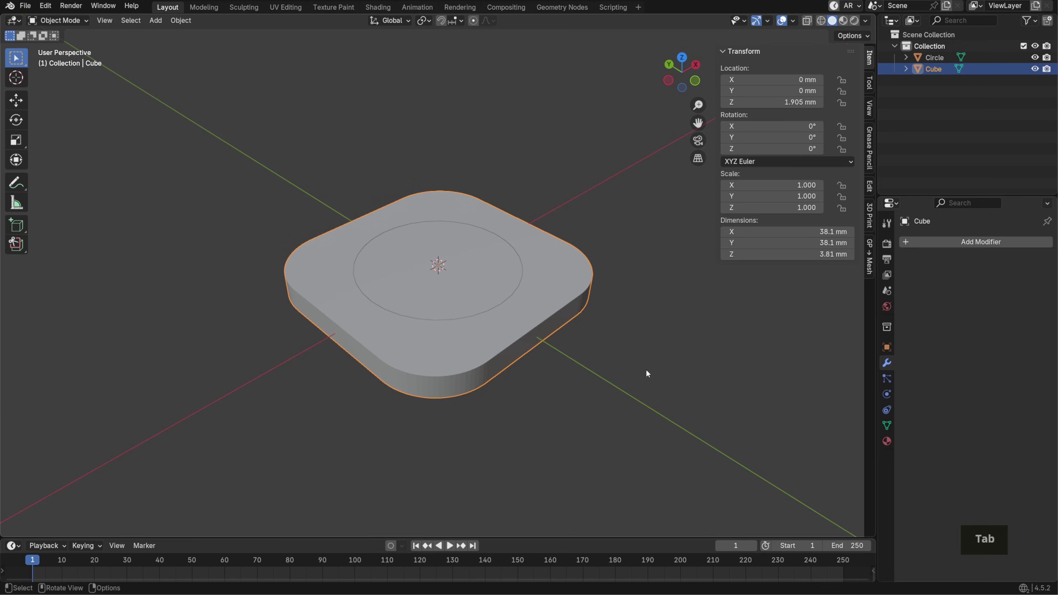
Add a cylinder and size it 5 mm across X and Y and 25 mm tall.
middle_drag(723, 366, 658, 377)
scroll(619, 399, down, 5)
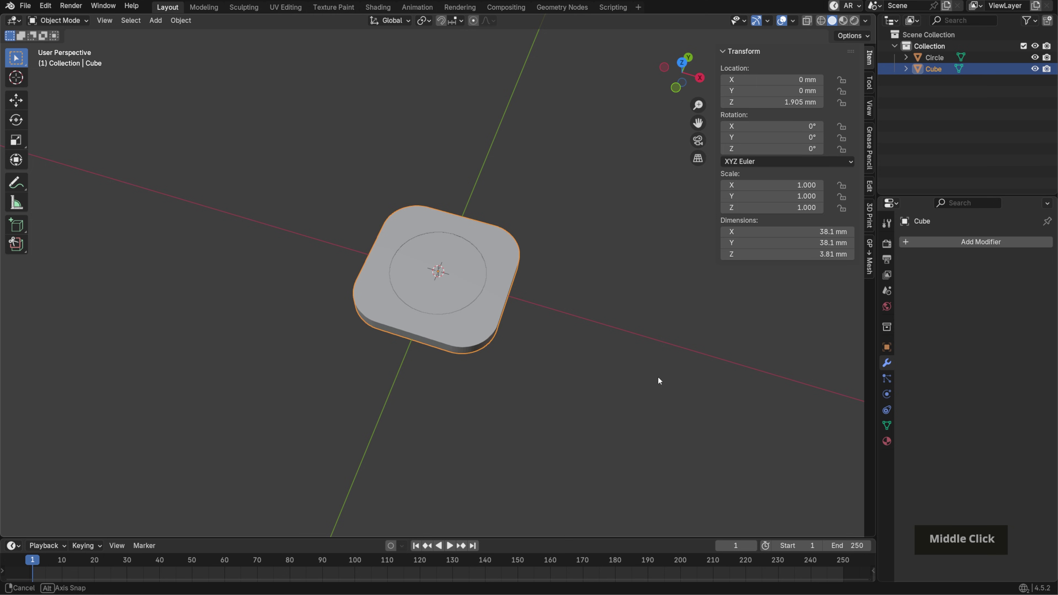
key(shift+a)
mouse_move(619, 329)
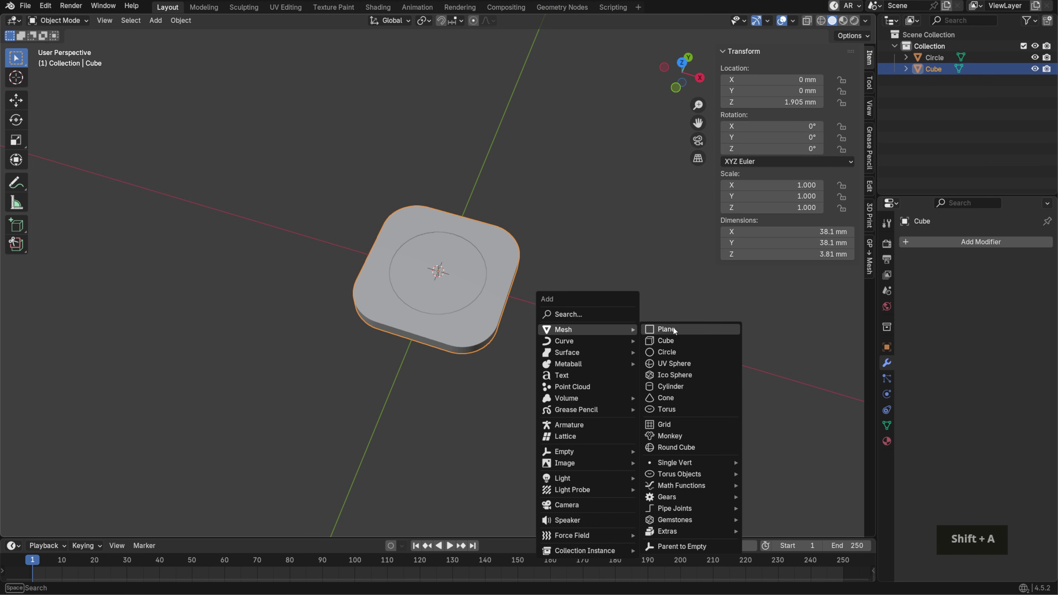
click(670, 387)
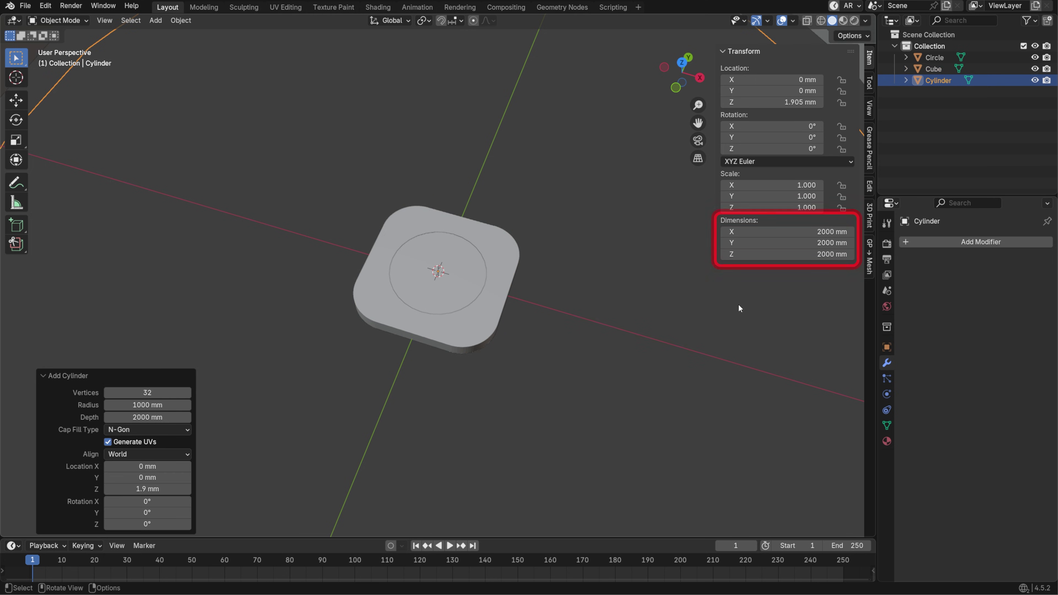
drag(787, 242, 832, 233)
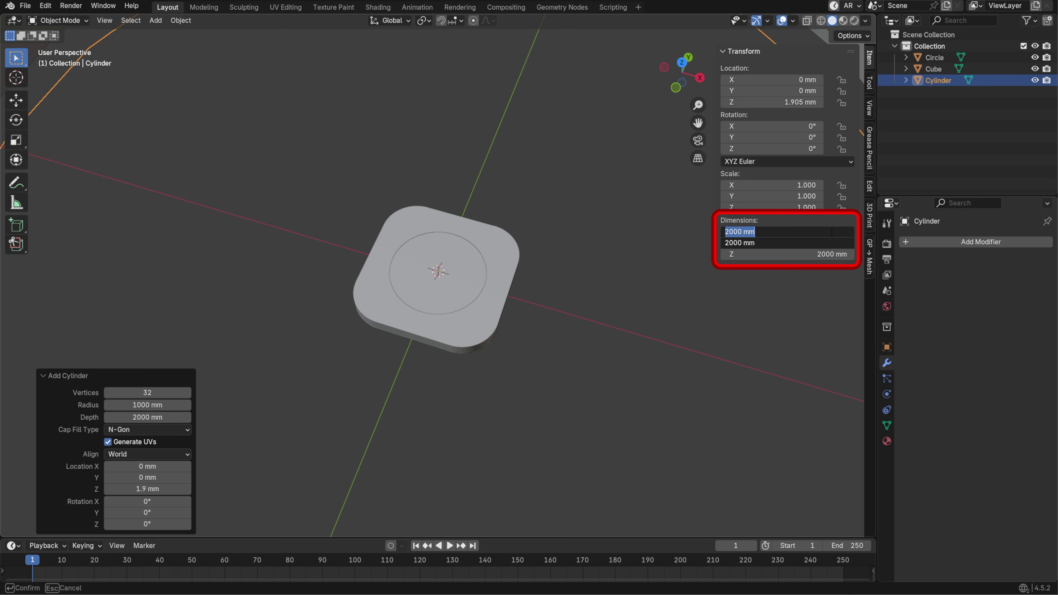
text(5mm)
key(Return)
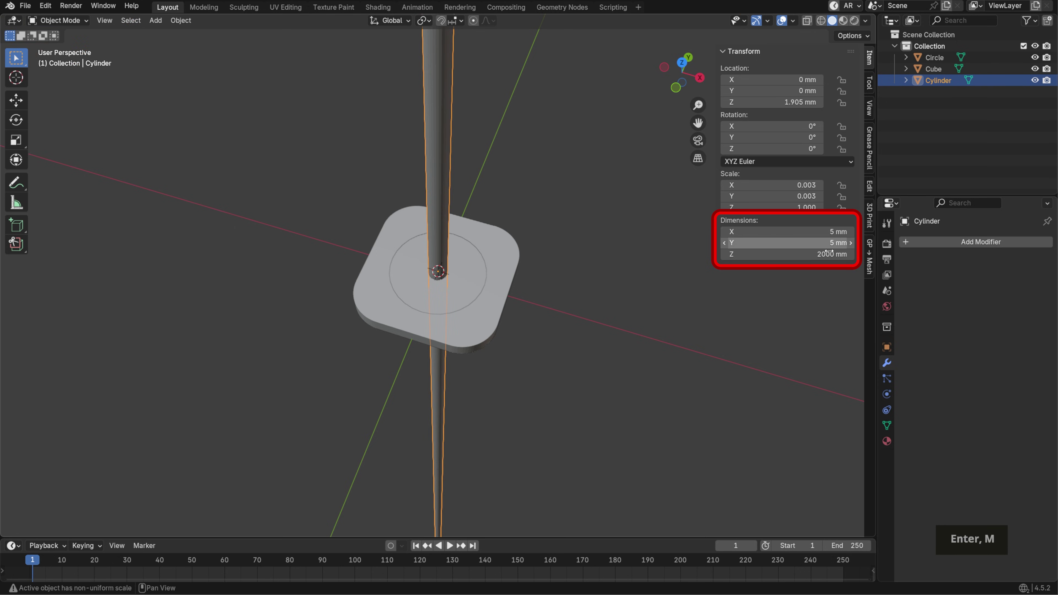
double_click(823, 254)
text(25mm)
key(Return)
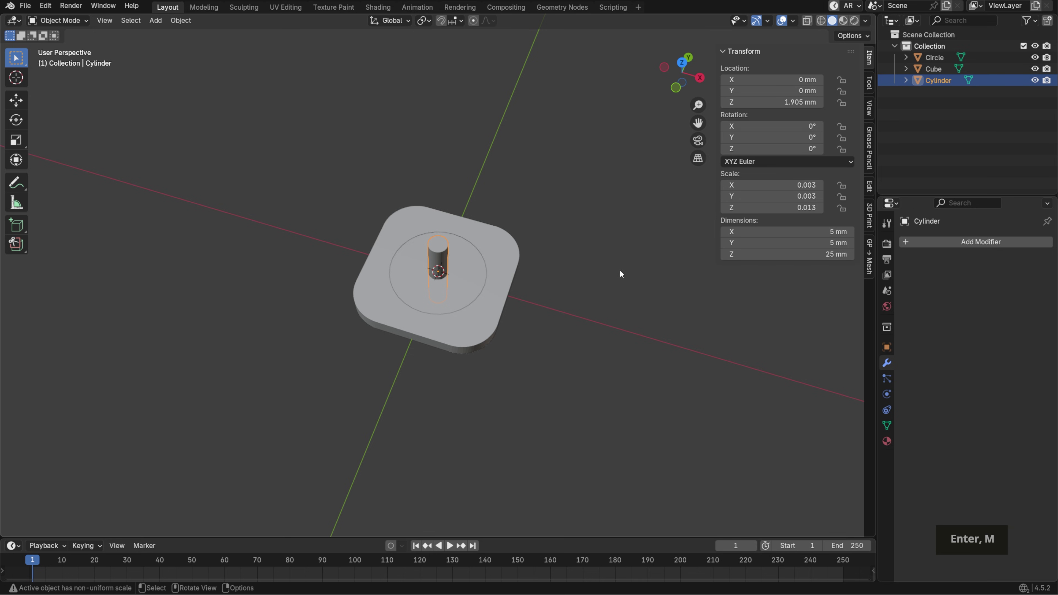
From the top view, move the cylinder near the slab's top-left corner (X −12.395, Y 12.954 mm).
key(KP_7)
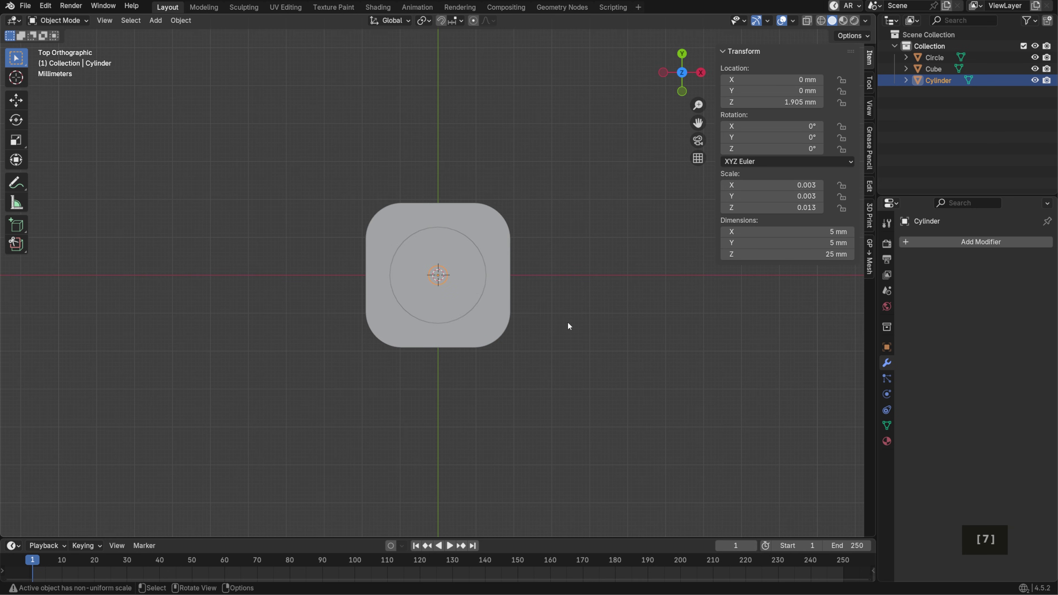
key(g)
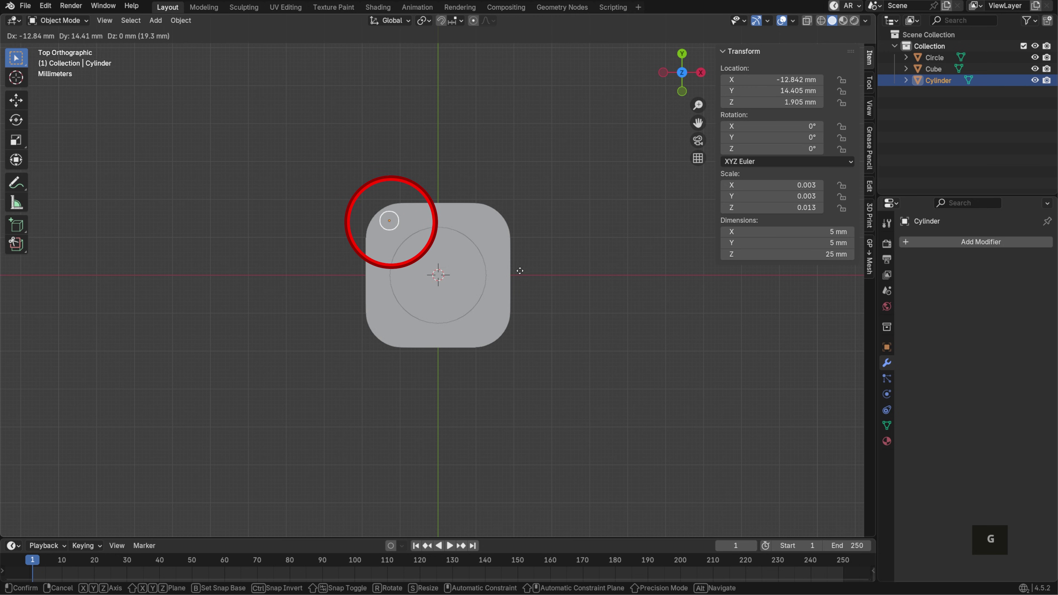
click(526, 274)
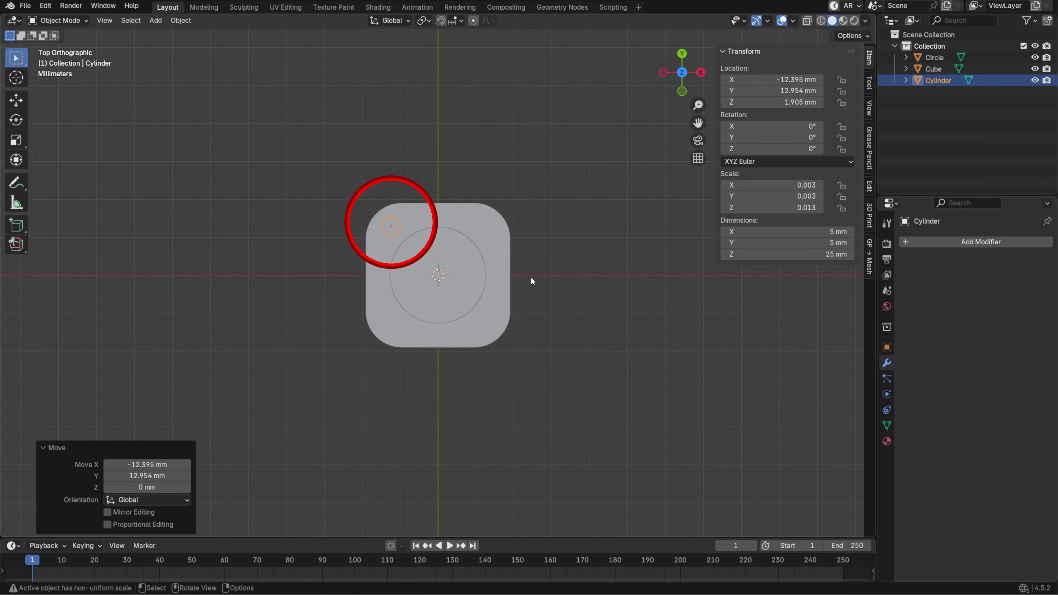
click(499, 231)
click(935, 242)
click(935, 241)
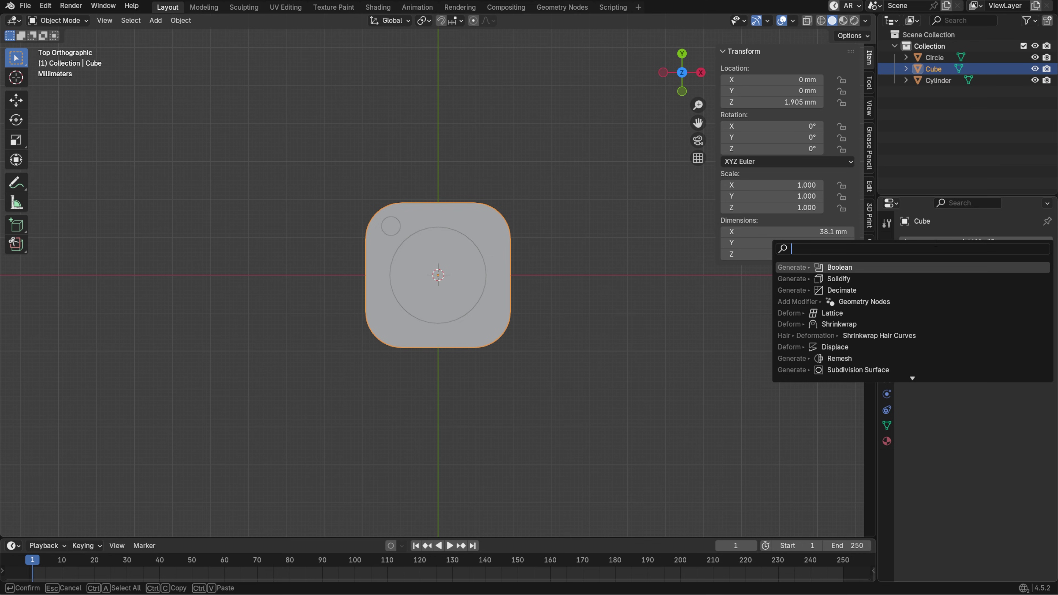
click(918, 268)
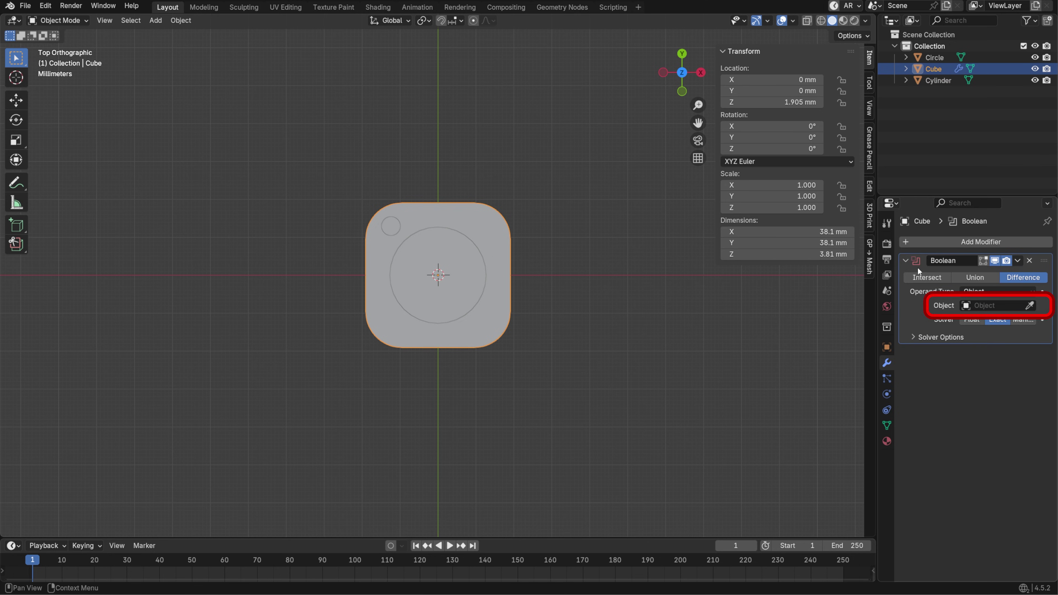
click(1030, 306)
click(391, 225)
key(ctrl+a)
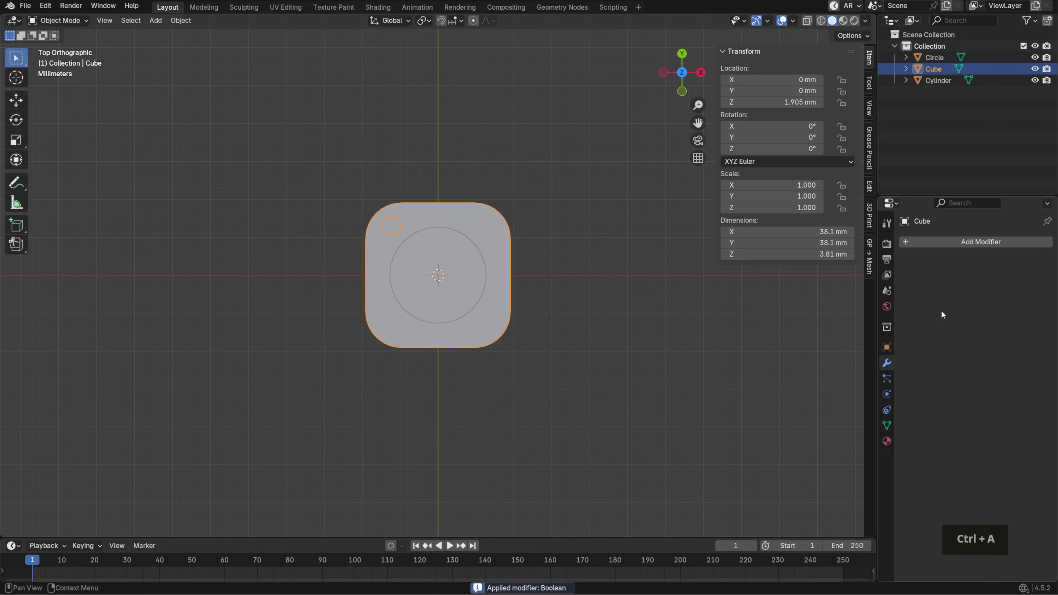
click(394, 226)
key(x)
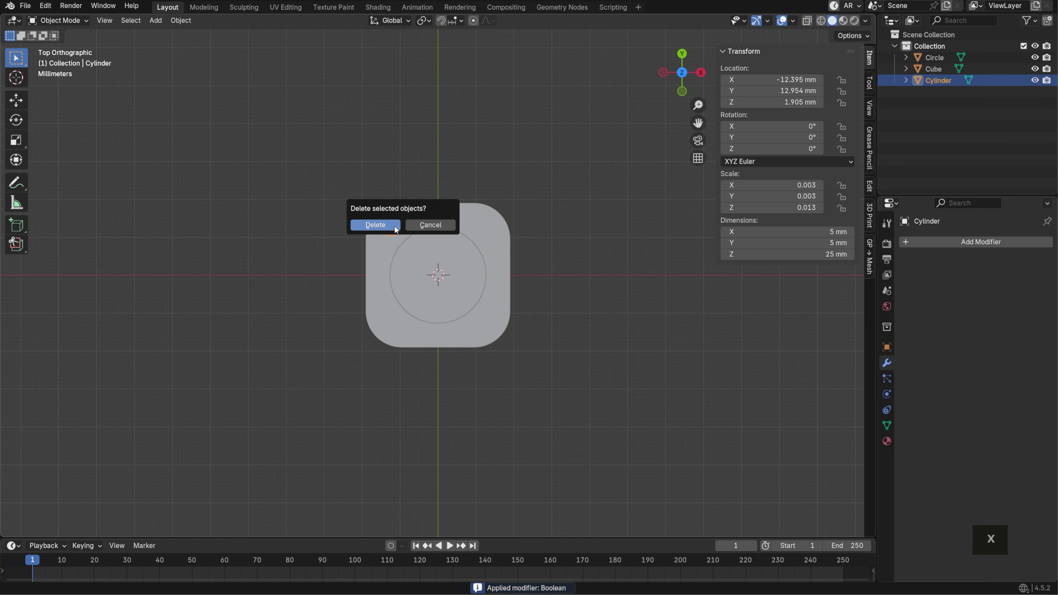
click(395, 226)
middle_drag(625, 265, 684, 293)
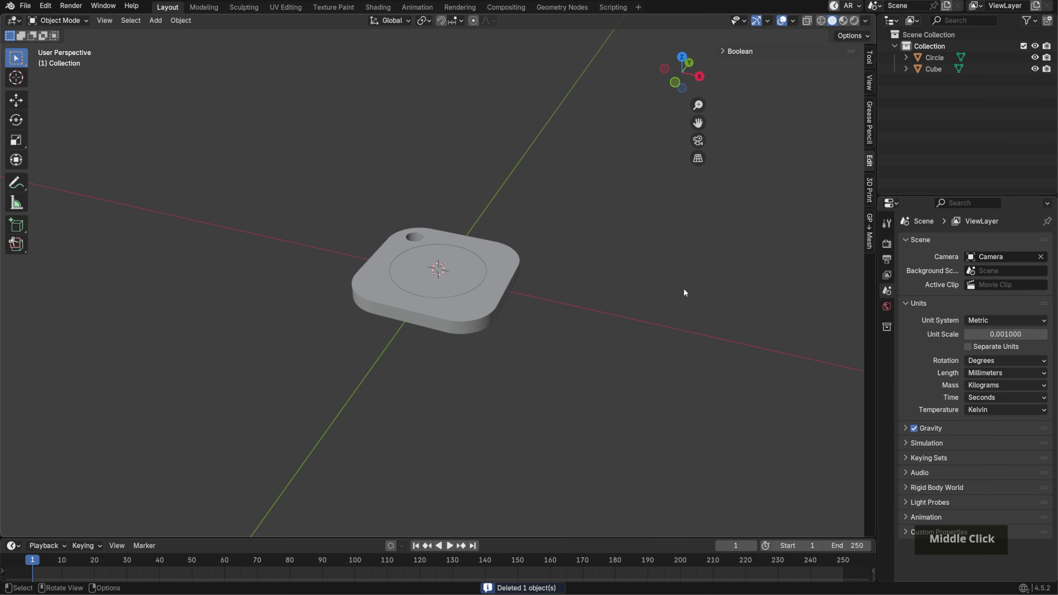
scroll(715, 304, up, 2)
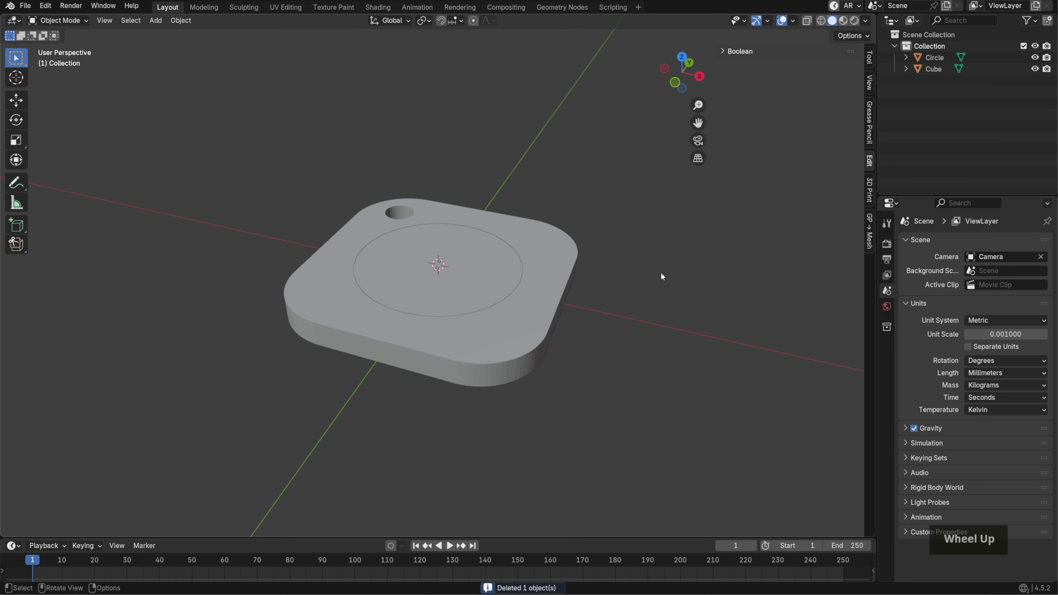
middle_drag(661, 276, 680, 309)
scroll(675, 303, down, 2)
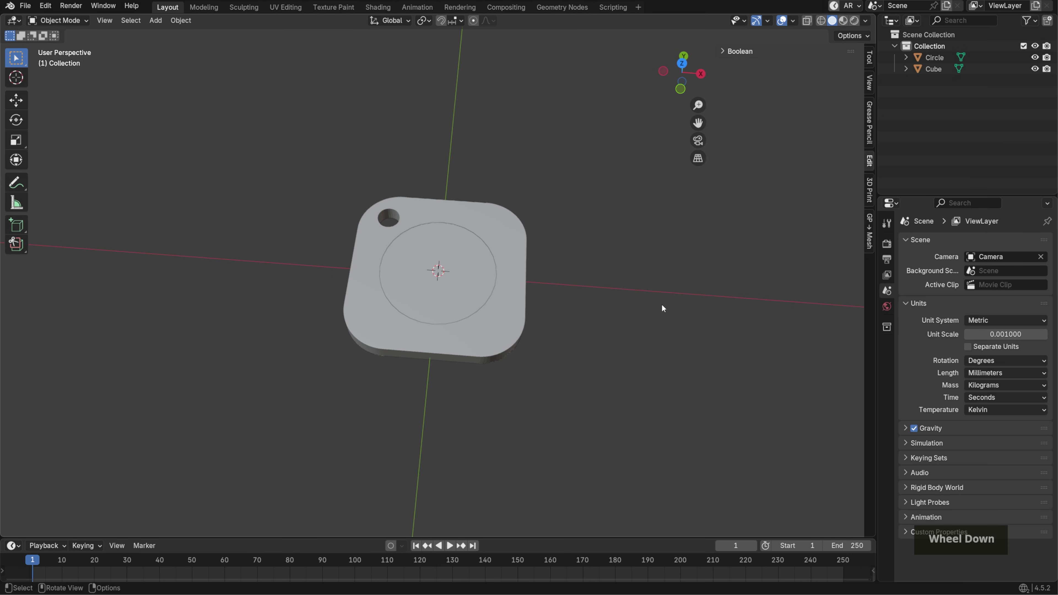
scroll(706, 308, up, 2)
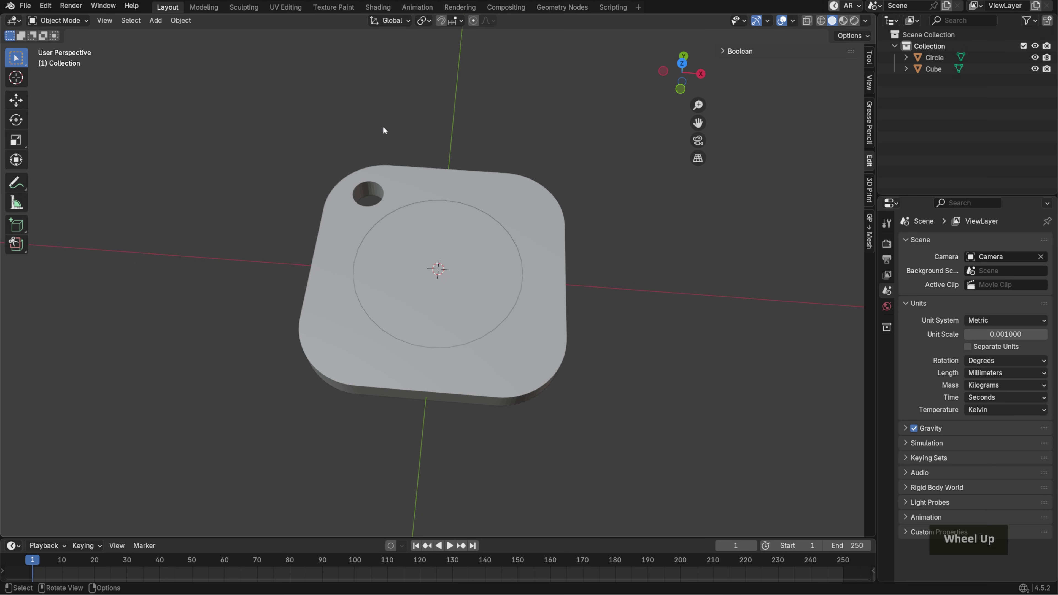
Import NFC.svg into the scene as grease pencil strokes.
click(25, 5)
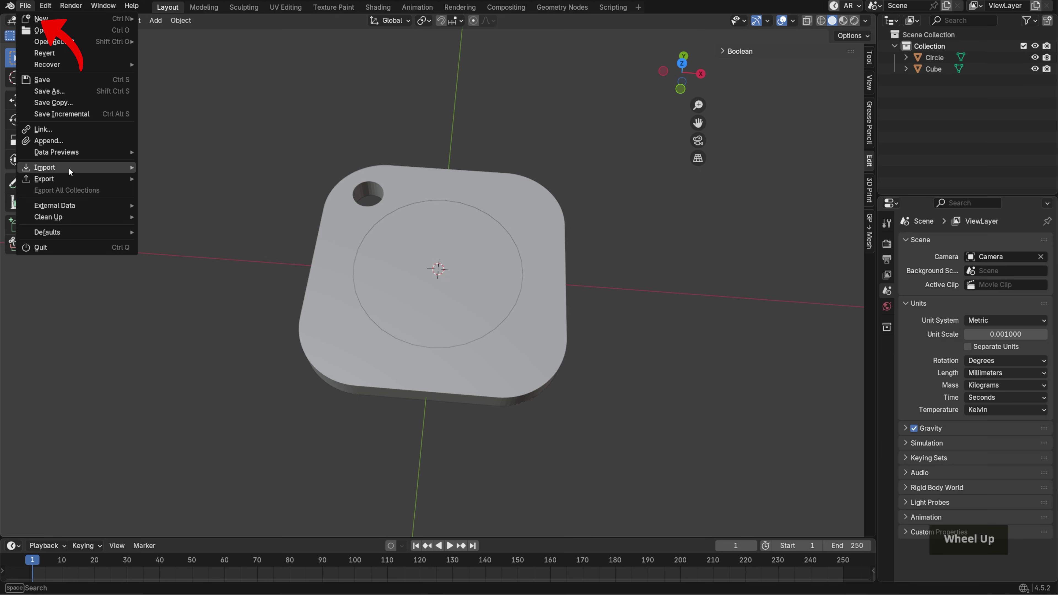
mouse_move(68, 168)
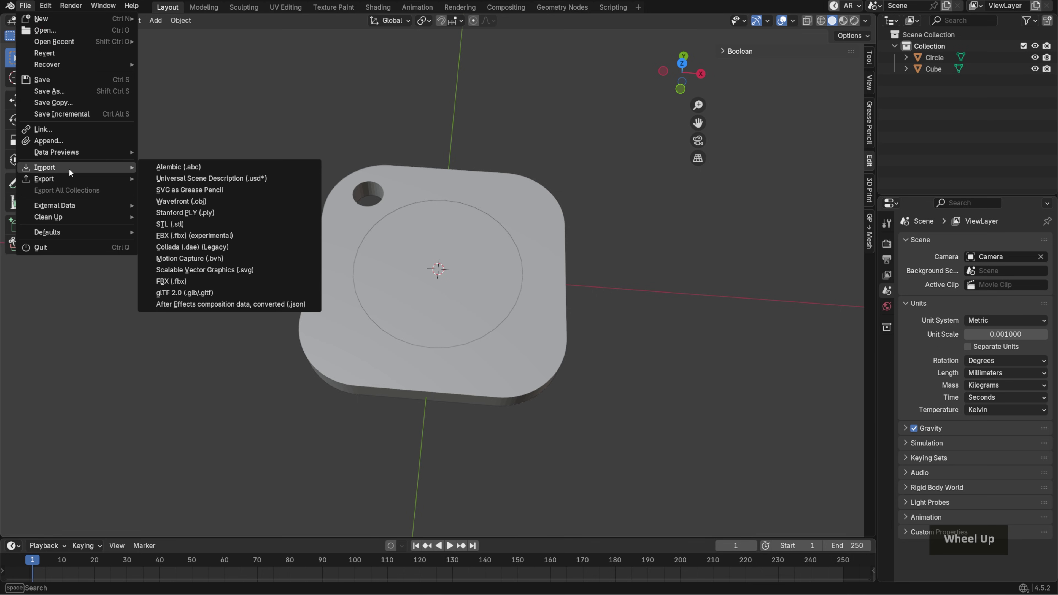
click(183, 191)
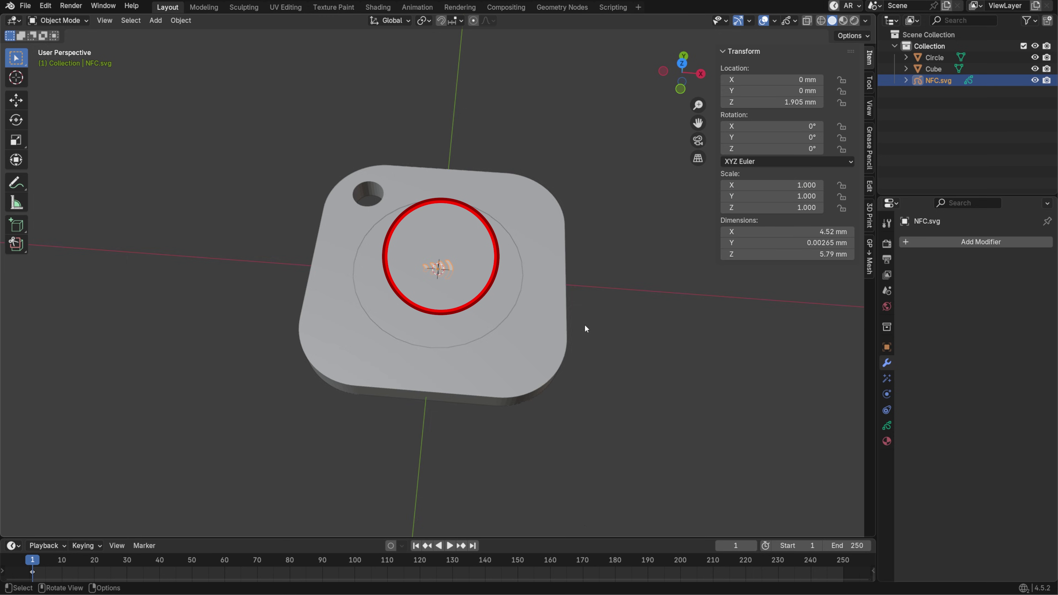
middle_drag(585, 325, 609, 267)
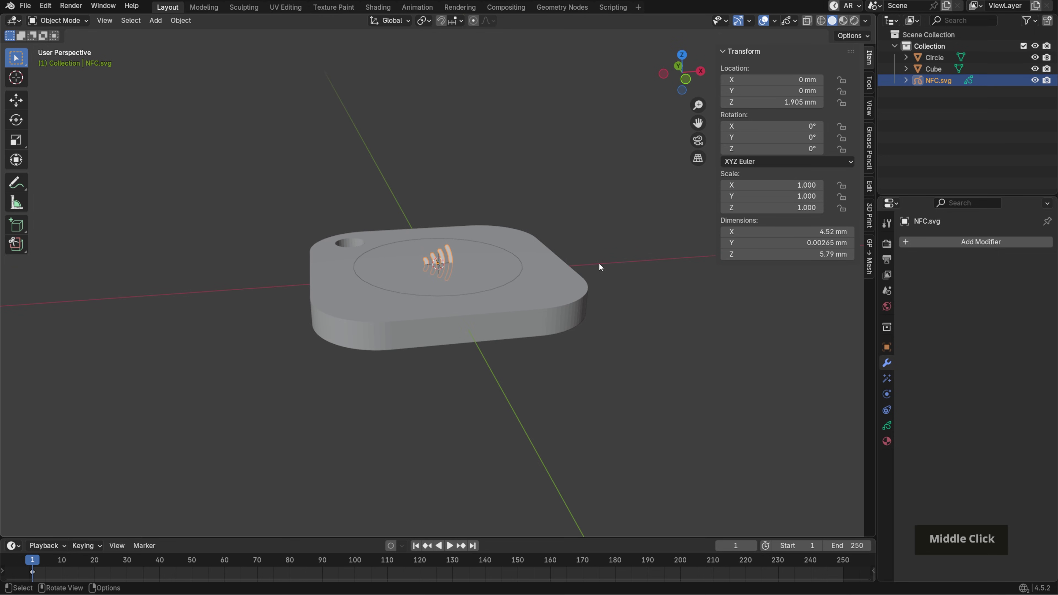
Rotate the NFC symbol 90° on X and scale it to 3.714 to fill the circle.
text(rx90)
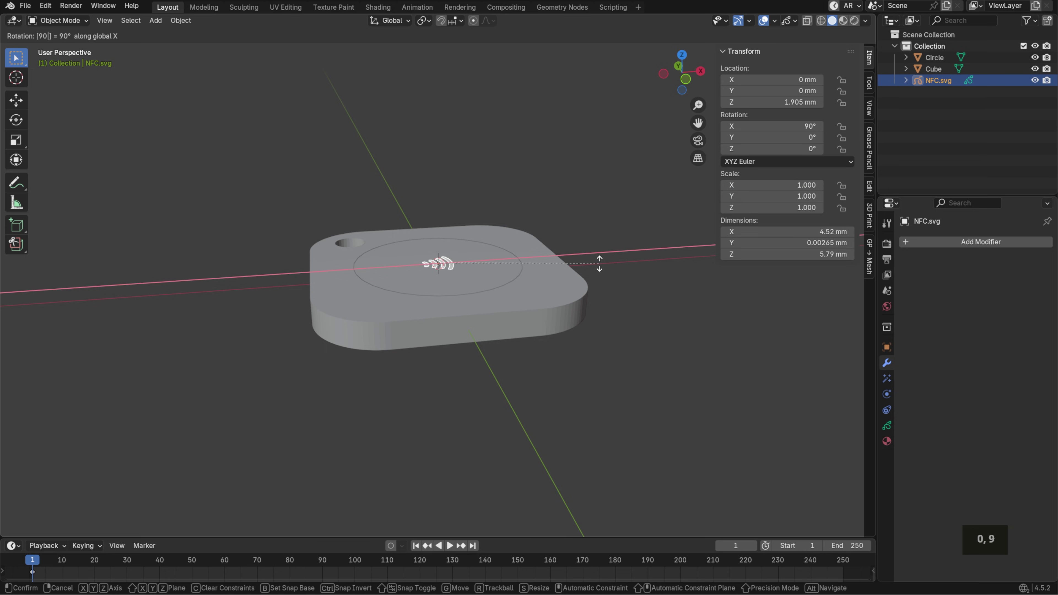
key(Return)
key(KP_7)
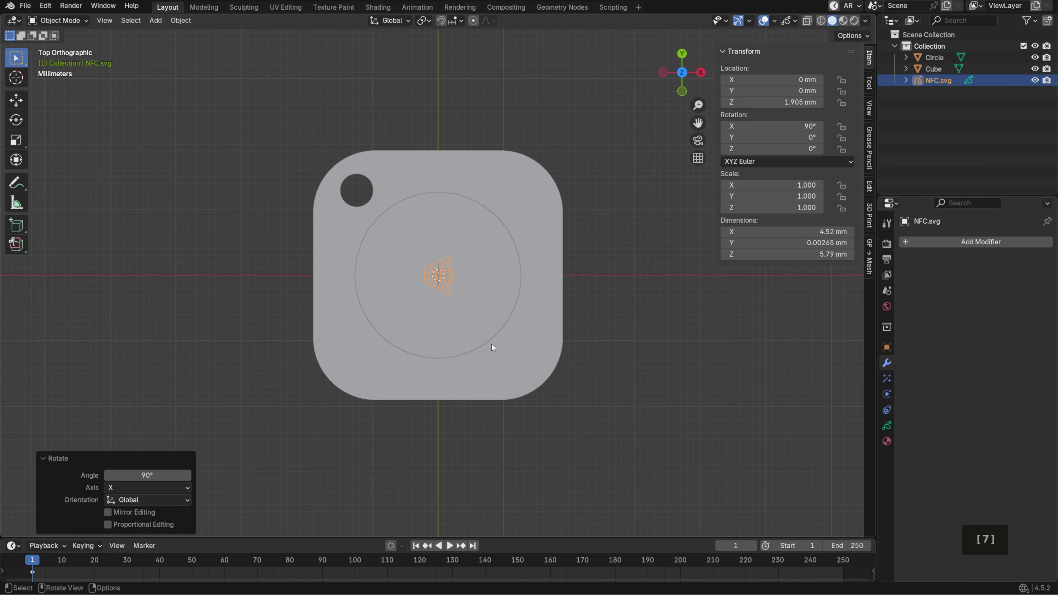
key(s)
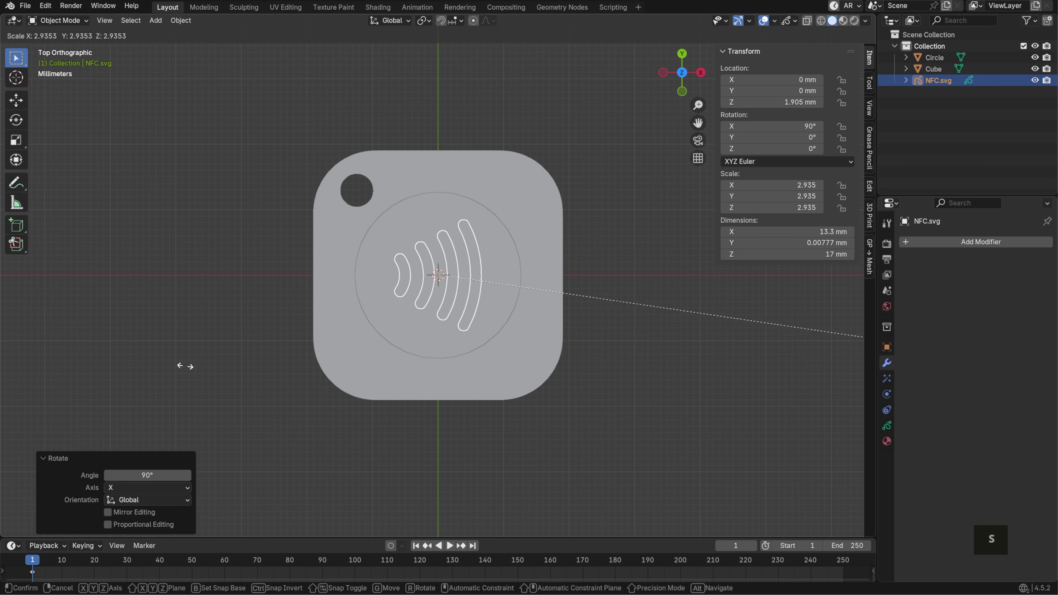
key(Return)
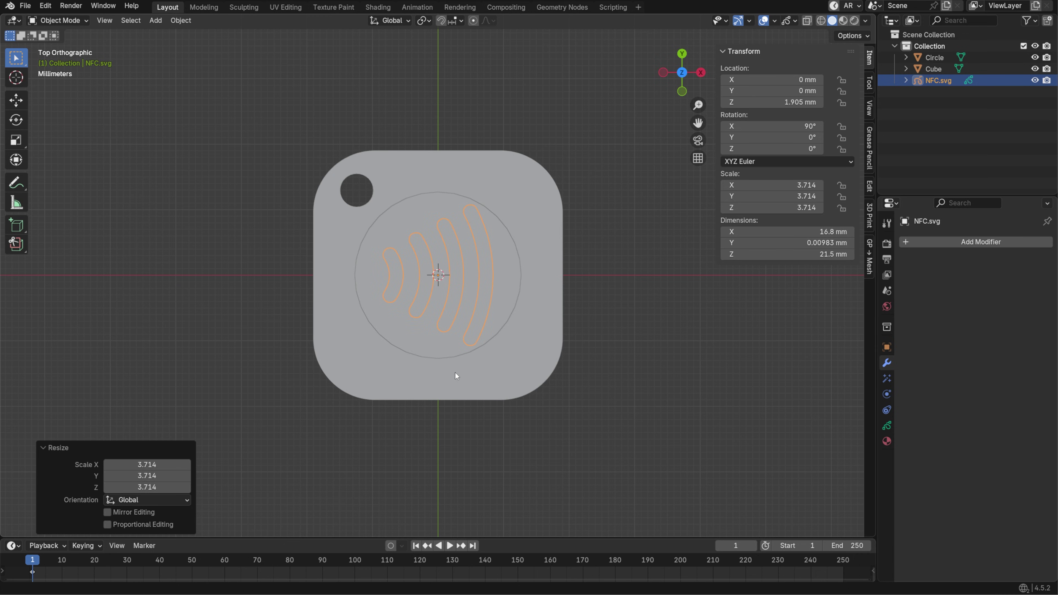
key(space)
right_click(476, 238)
Convert the NFC drawing to a mesh, fill its wave outlines with faces, and extrude them.
mouse_move(489, 228)
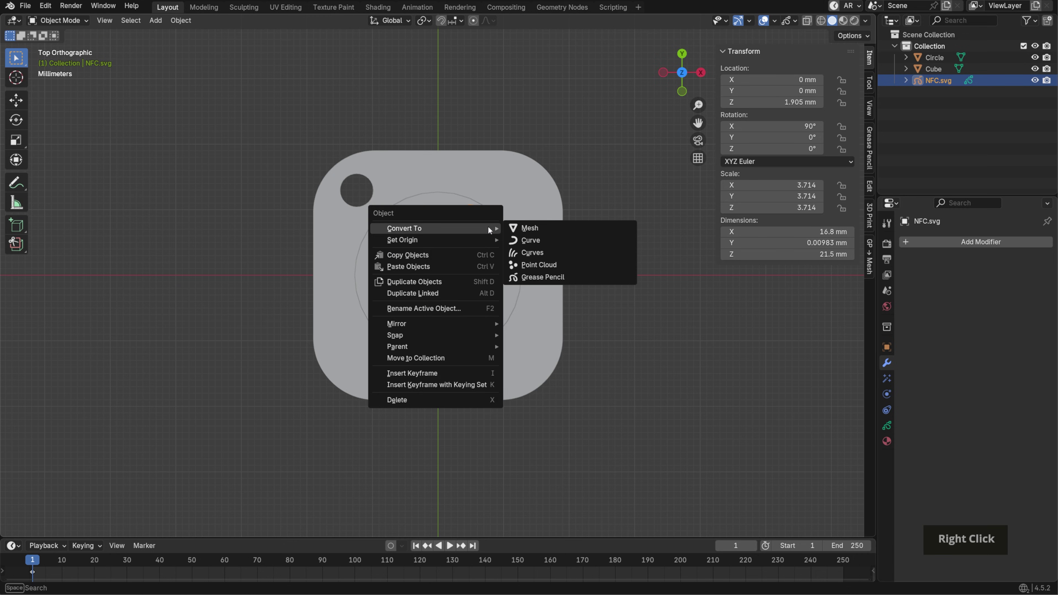
click(530, 227)
key(Tab)
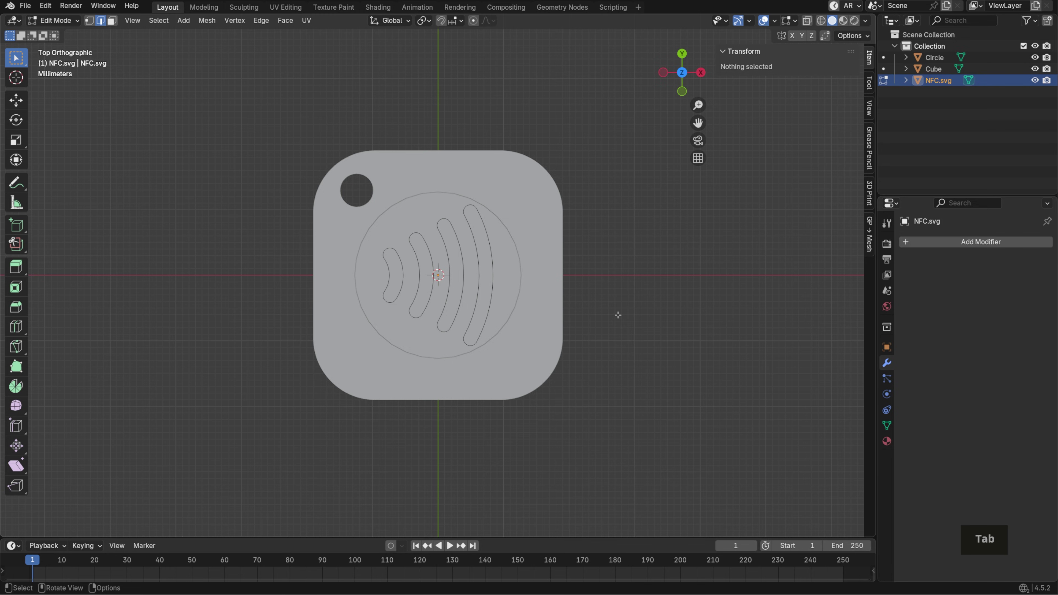
key(a)
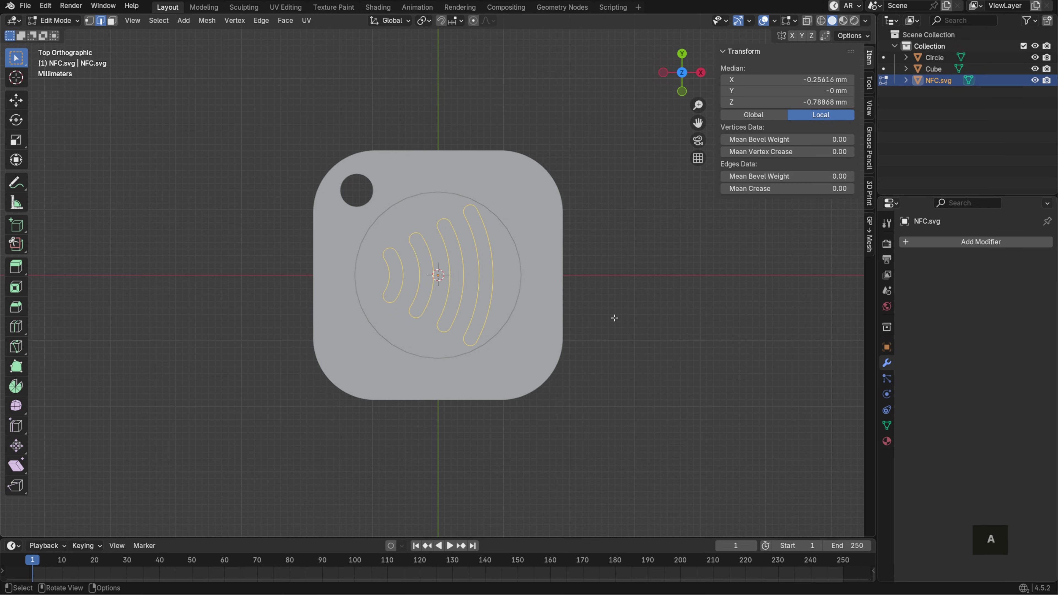
key(f)
middle_drag(615, 318, 674, 326)
key(e)
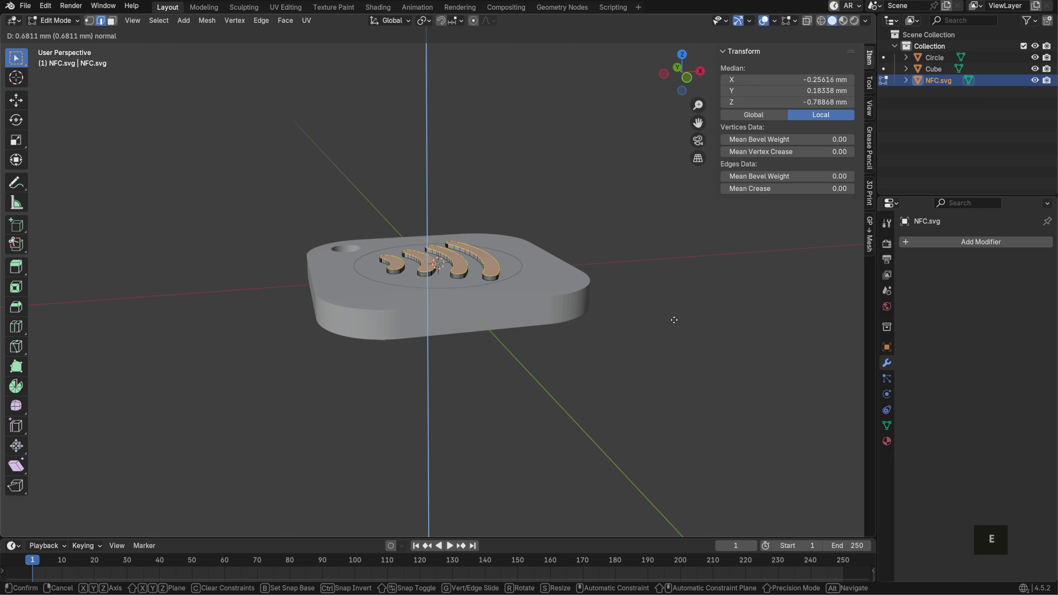
click(674, 319)
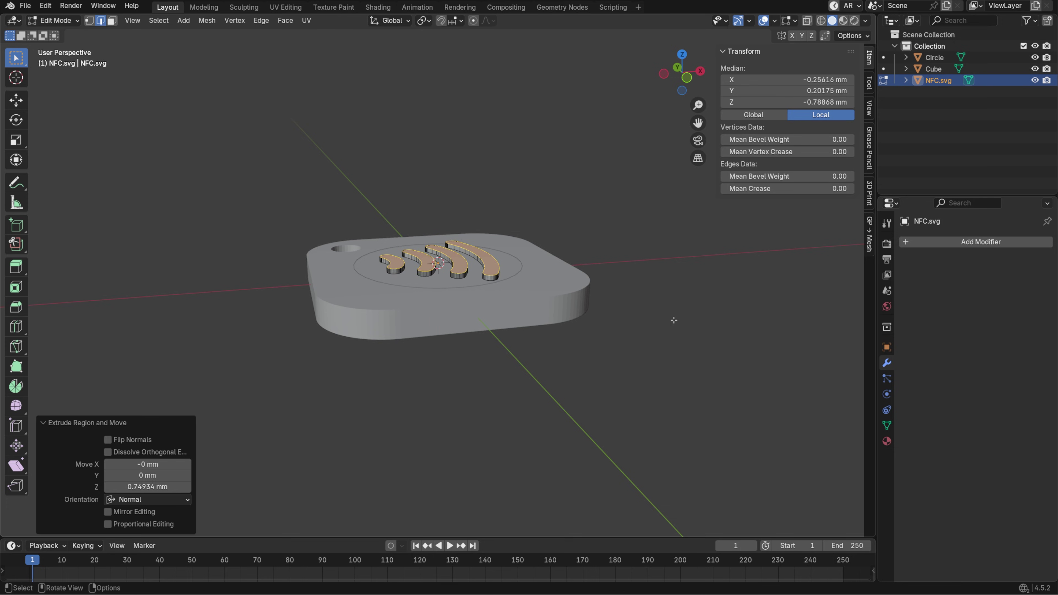
key(Tab)
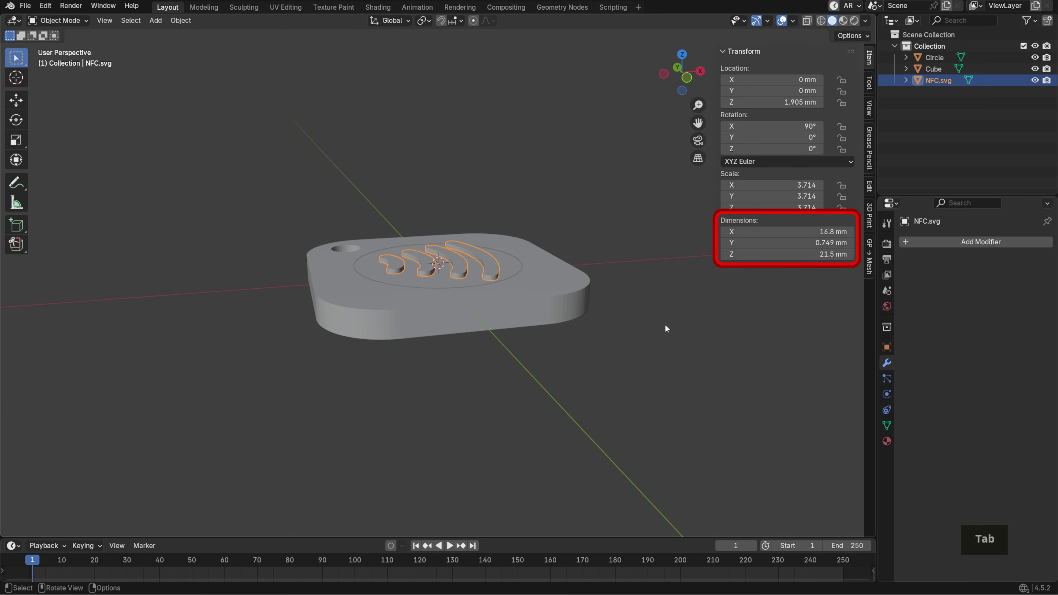
Set the NFC symbol's thickness dimension to exactly 1 mm.
click(826, 243)
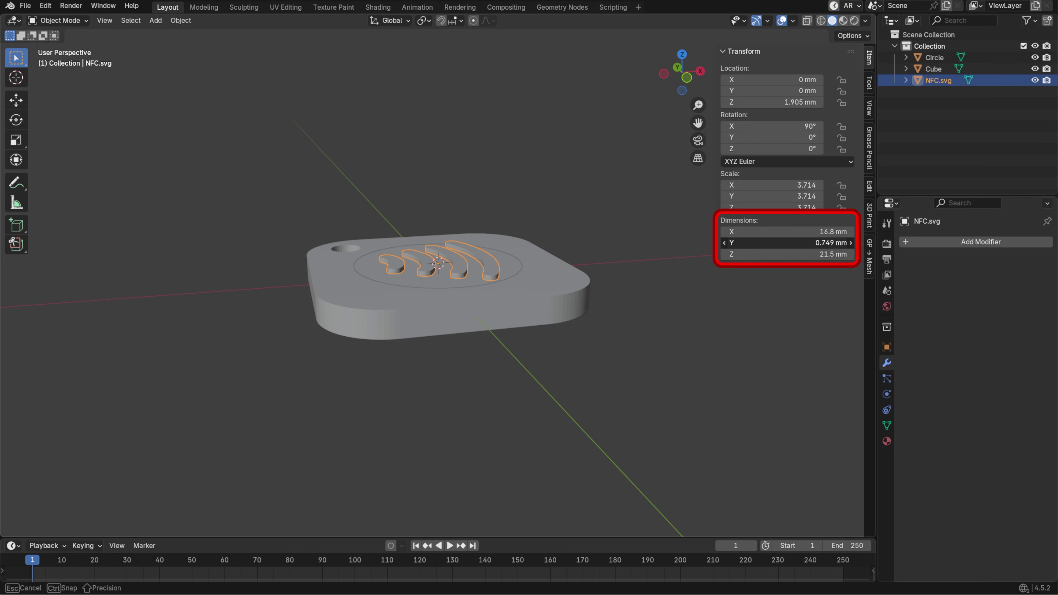
key(Escape)
mouse_move(826, 242)
mouse_down()
mouse_move(850, 243)
mouse_move(826, 242)
mouse_up()
click(825, 242)
text(1mm)
key(Return)
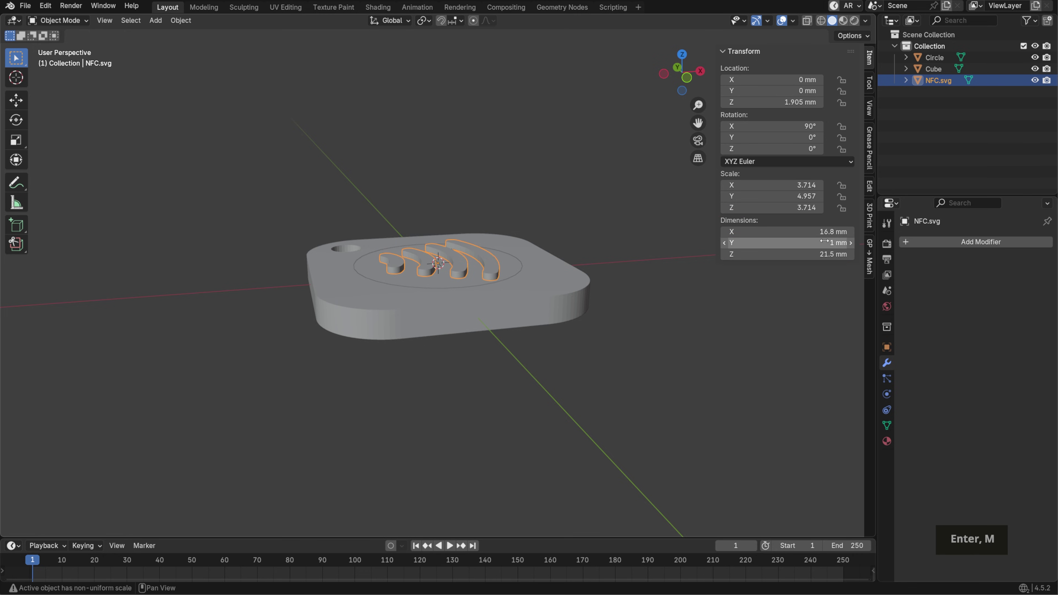
middle_drag(671, 319, 610, 286)
Apply scale on both the NFC symbol and the Cube tag body.
key(ctrl+a)
click(609, 278)
click(511, 266)
key(ctrl+a)
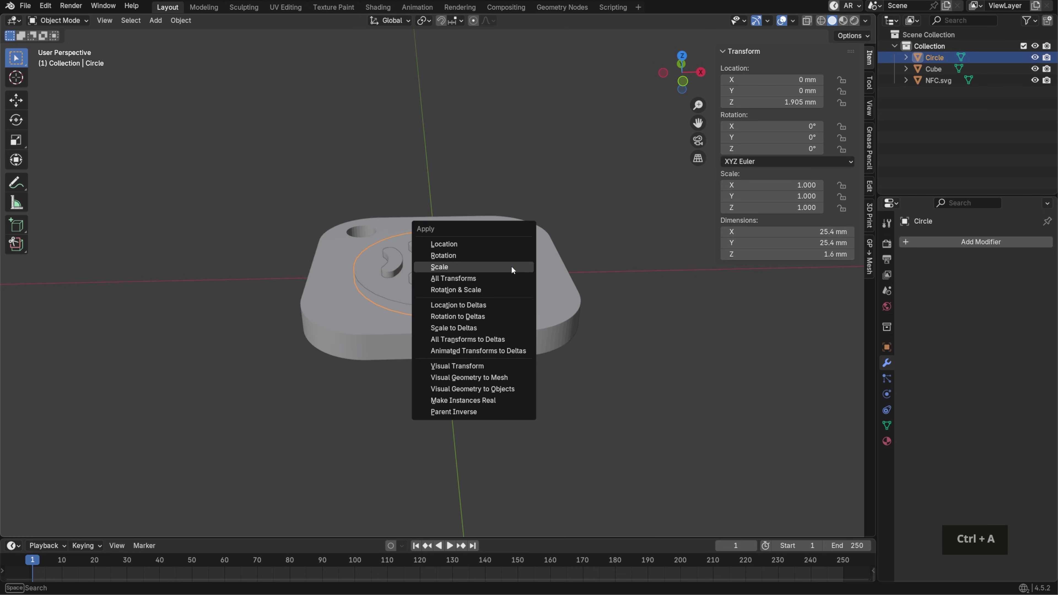
click(557, 272)
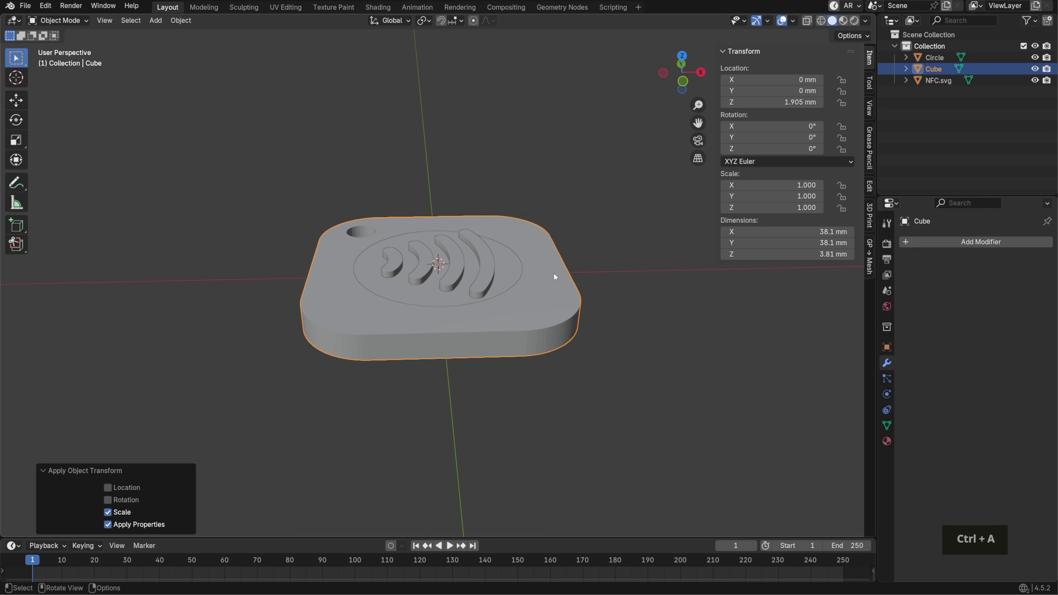
Turn on the face orientation overlay and recalculate the NFC symbol's normals to point outward.
click(792, 21)
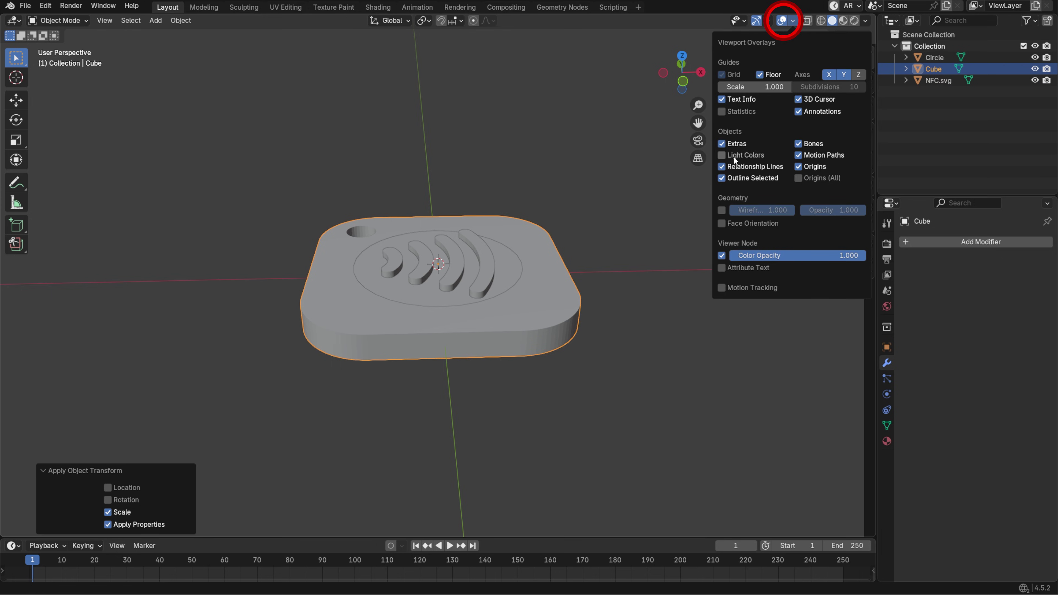
click(722, 223)
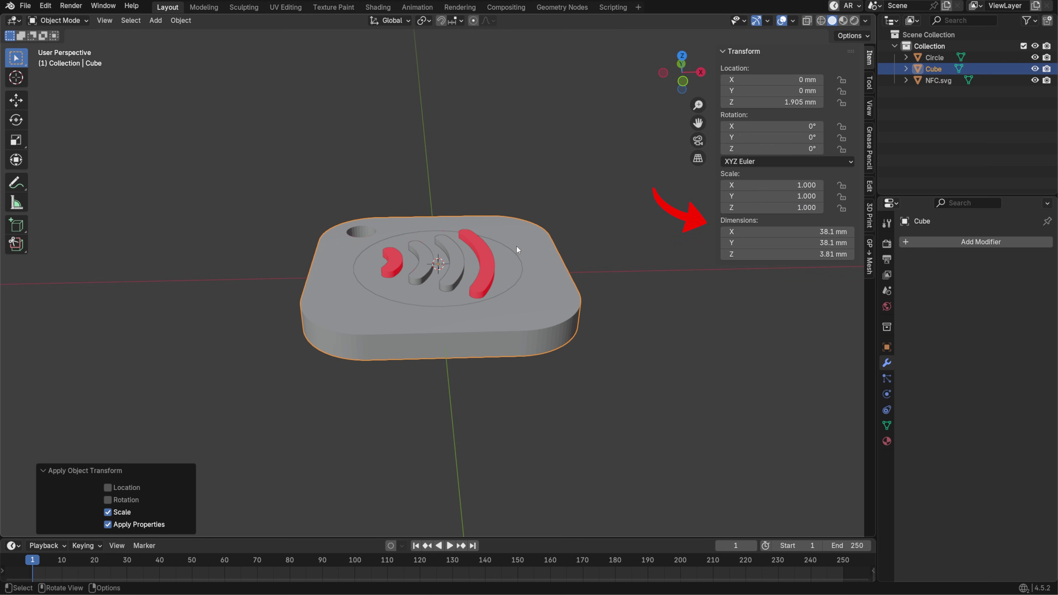
click(490, 260)
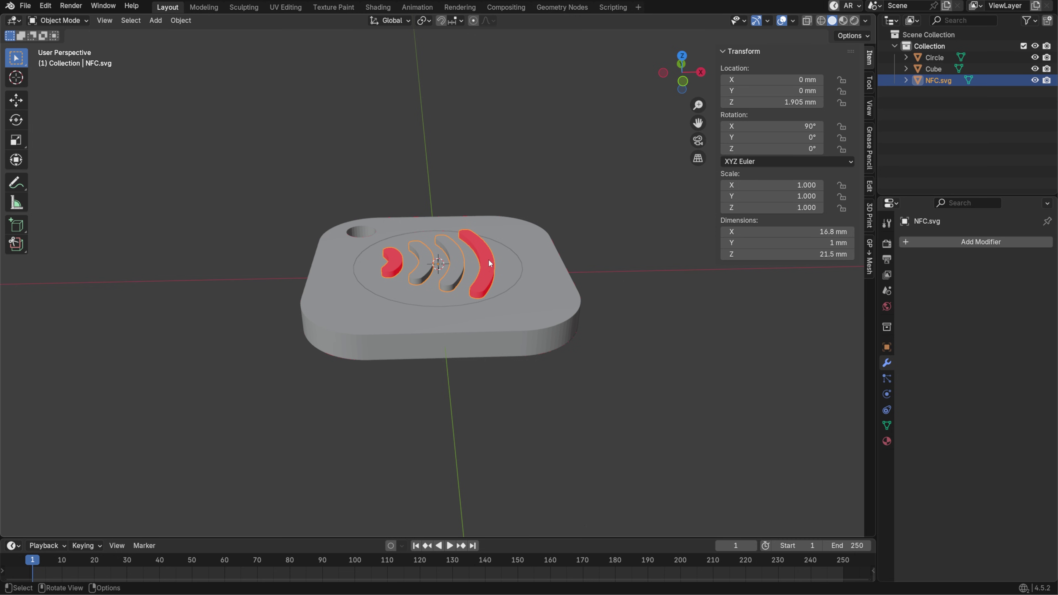
key(Tab)
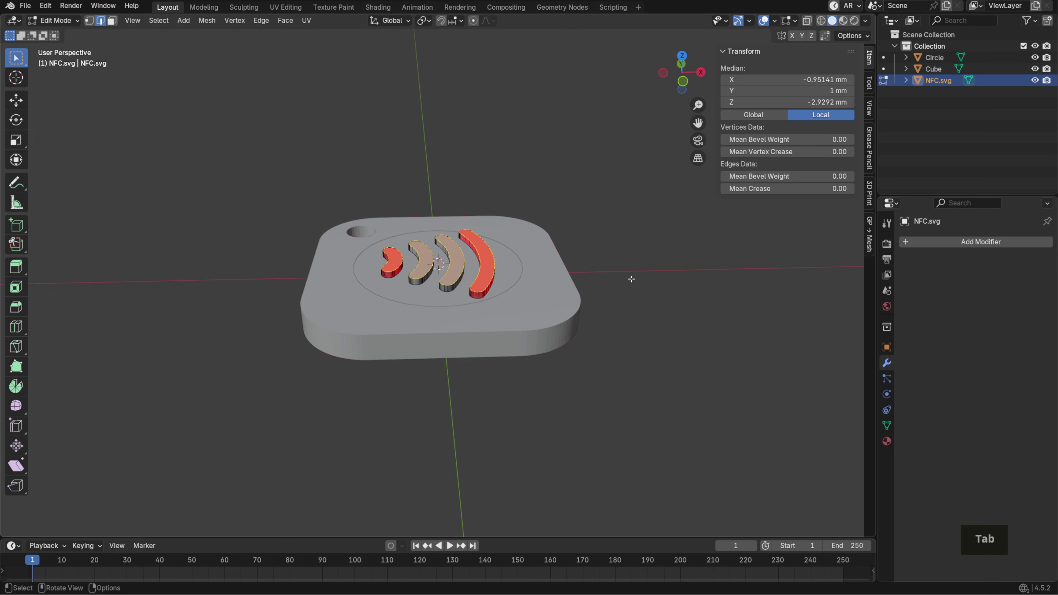
key(a)
key(shift+n)
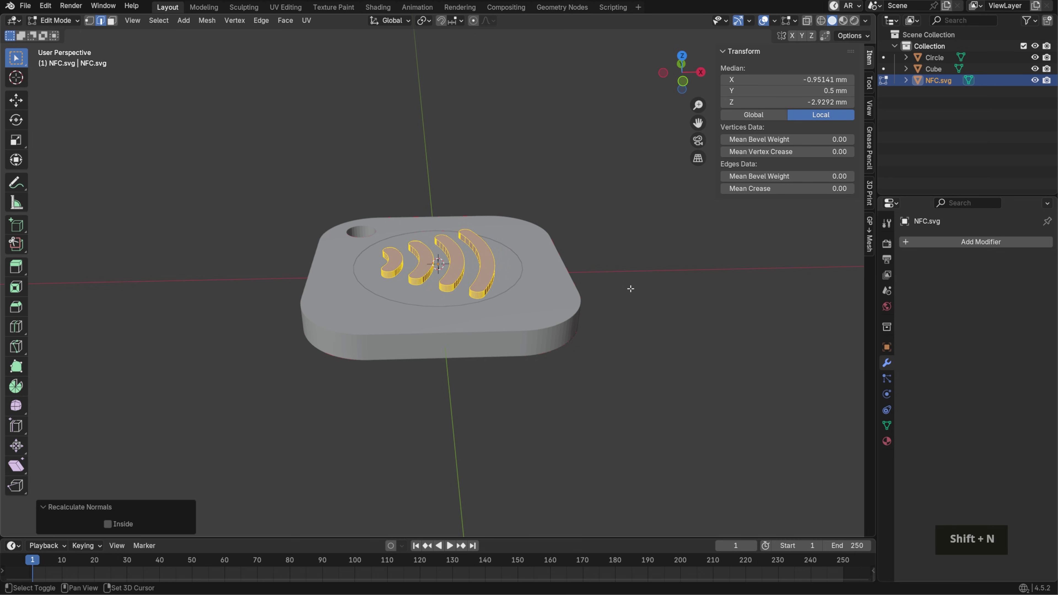
key(Tab)
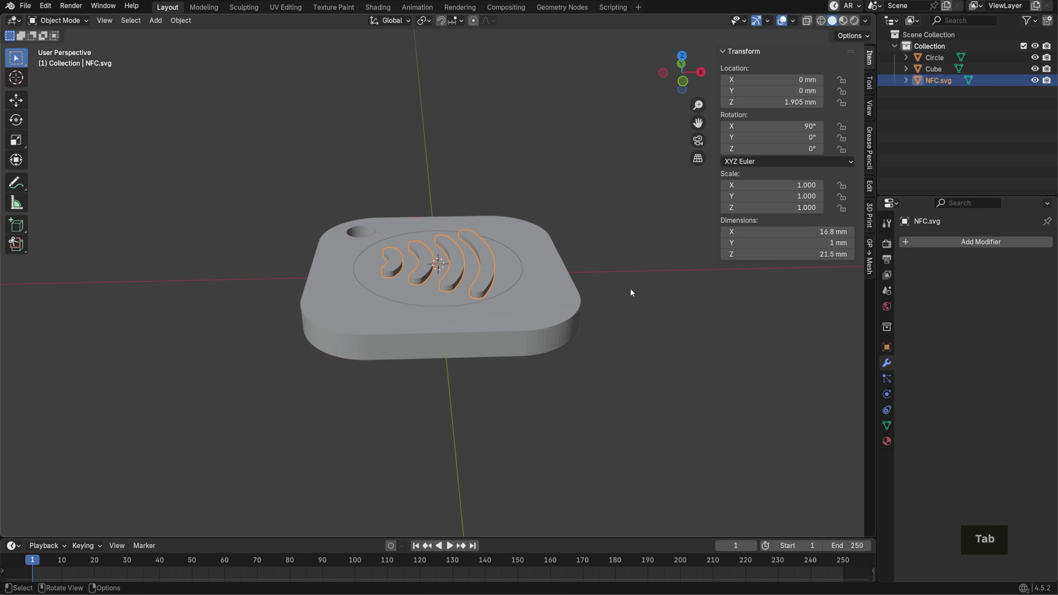
click(630, 290)
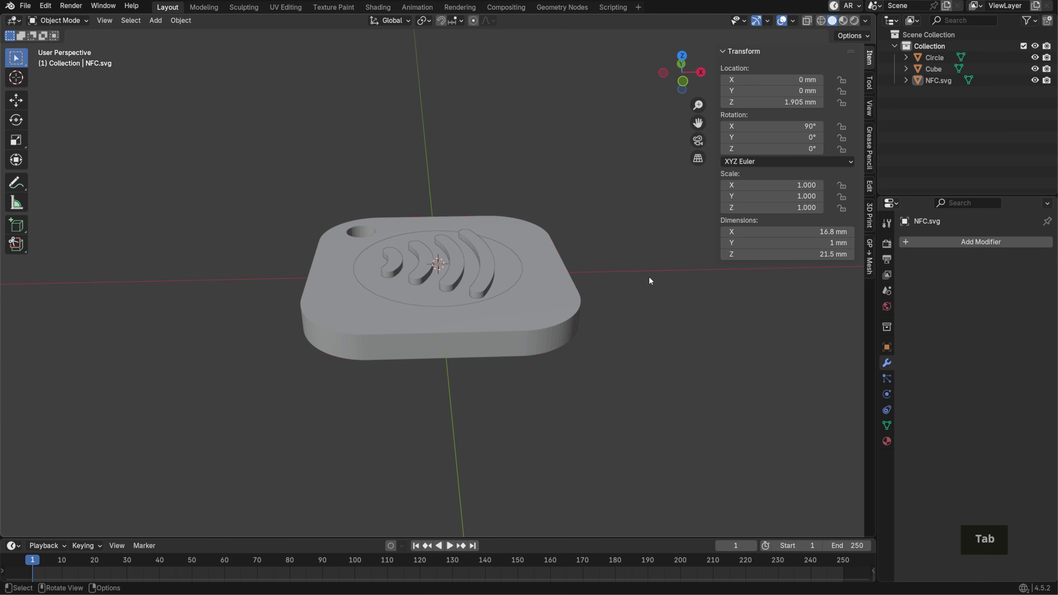
middle_drag(649, 277, 641, 317)
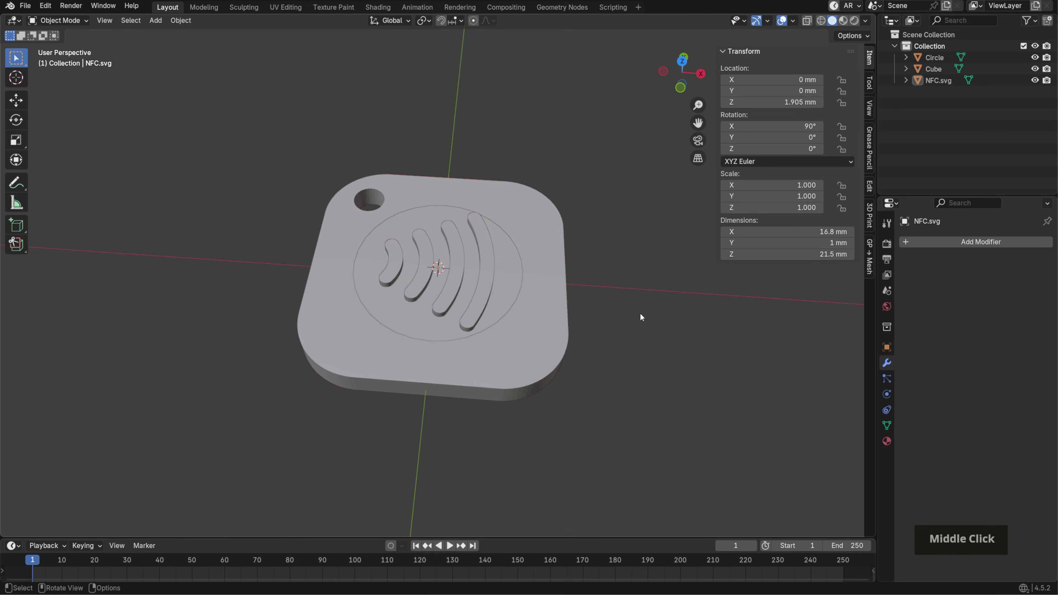
click(25, 5)
mouse_move(53, 180)
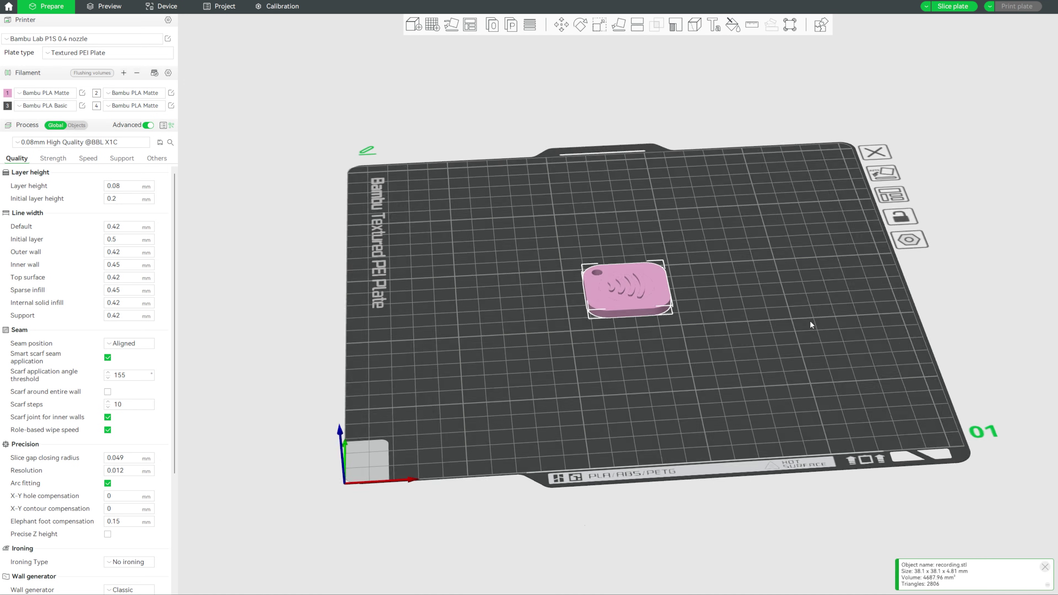
Orbit and zoom the plate view to inspect the imported recording.stl keychain tag.
drag(810, 321, 813, 331)
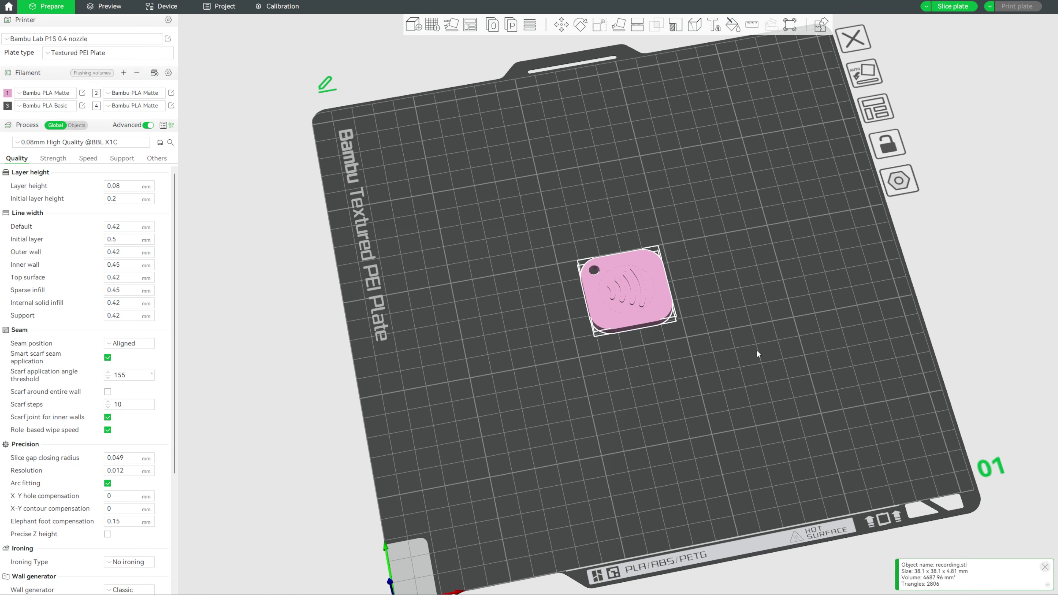
scroll(757, 351, up, 5)
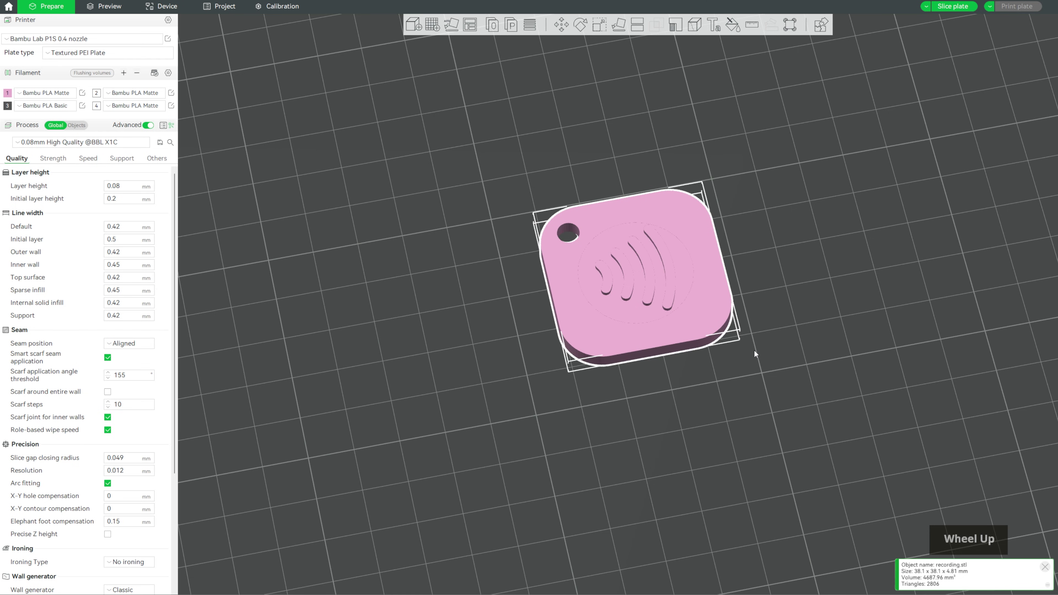
drag(810, 350, 856, 329)
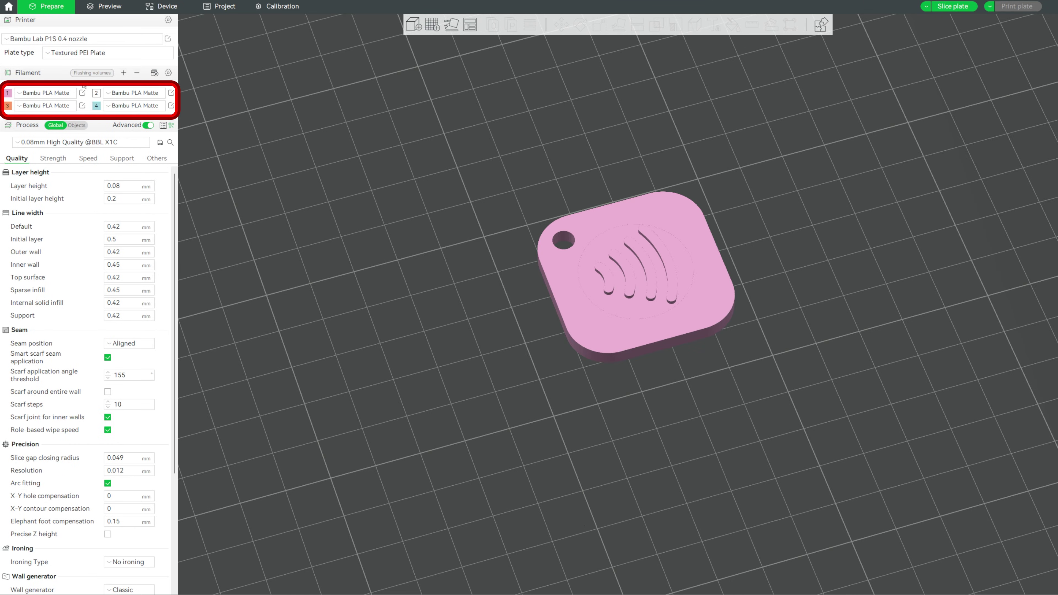
Set filament slot 1 to cyan A4 and slot 4 to A1.
click(46, 92)
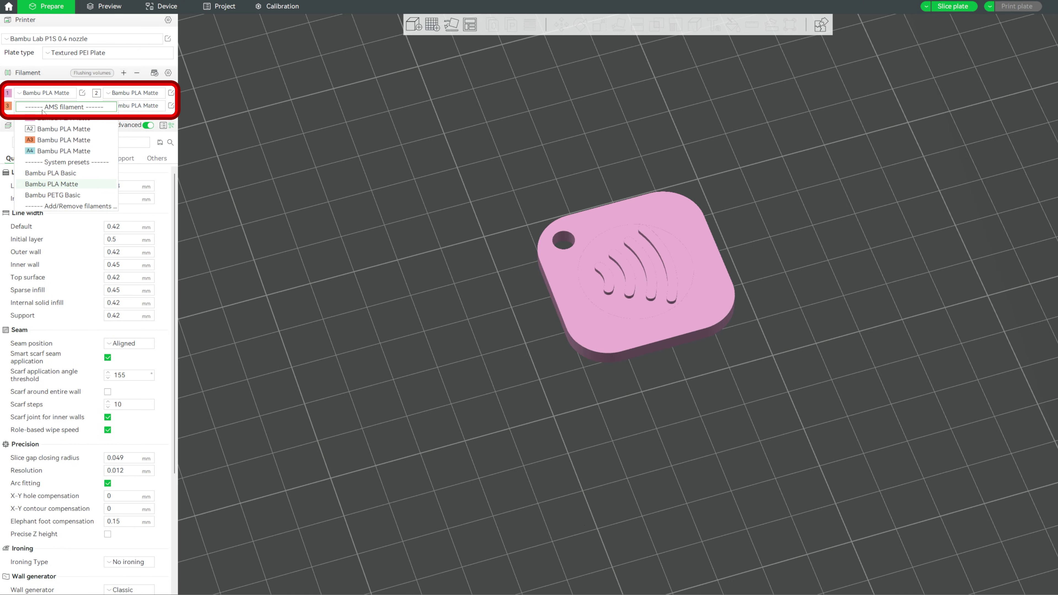
click(46, 151)
click(136, 105)
click(141, 130)
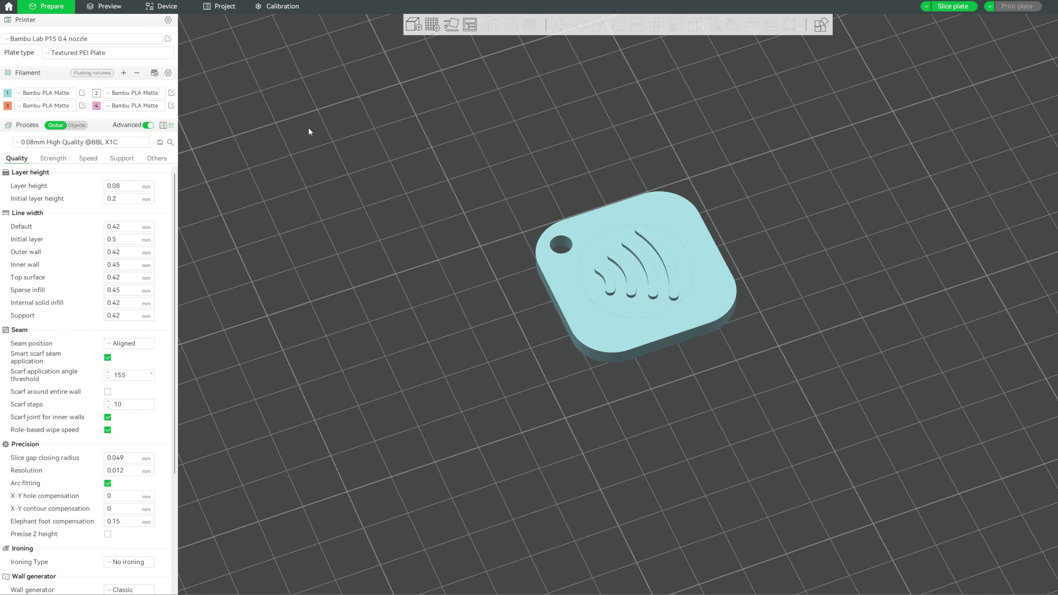
Fill-paint all four wifi arcs on the keychain with filament 2.
click(643, 213)
key(space)
click(732, 25)
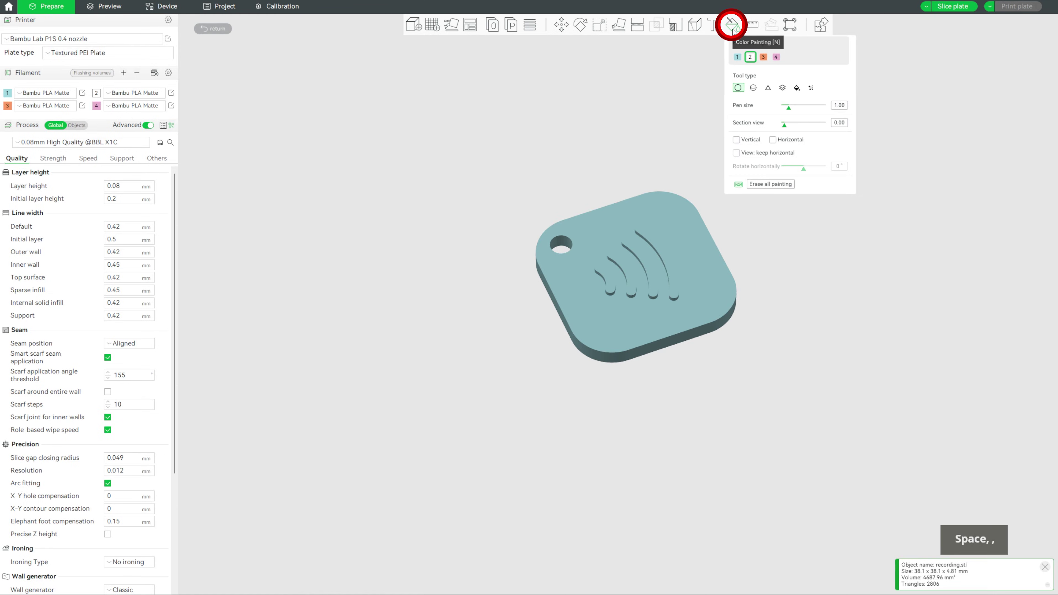
click(797, 87)
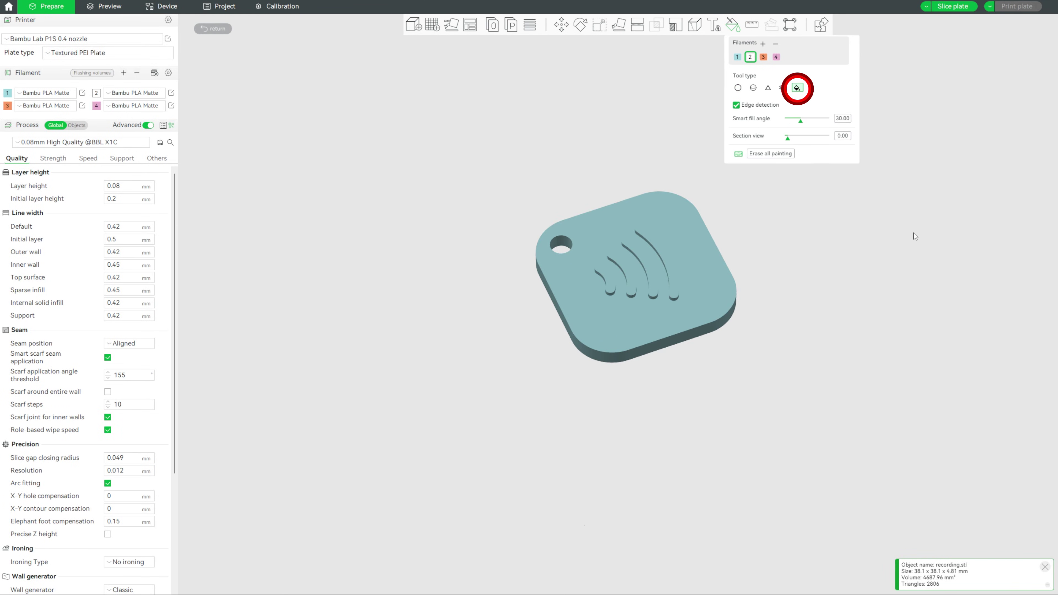
scroll(718, 208, up, 2)
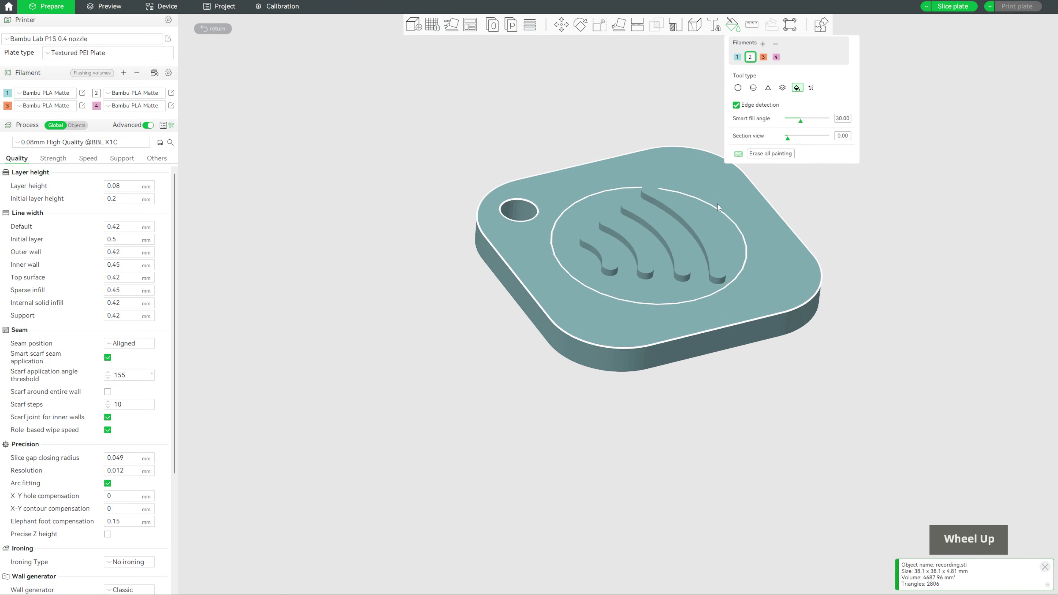
click(596, 254)
click(631, 242)
click(667, 236)
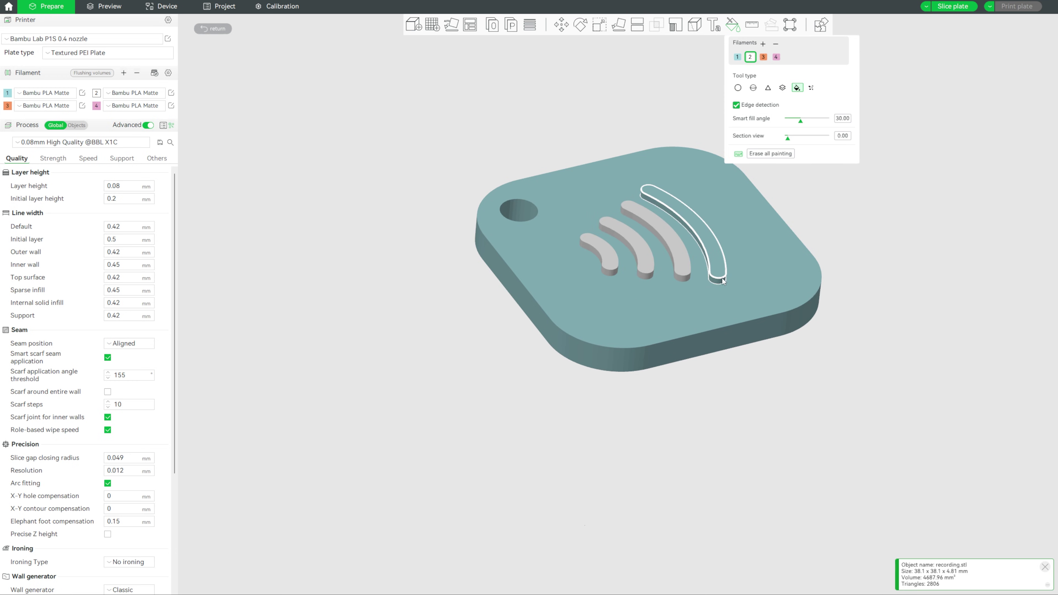
click(722, 280)
drag(957, 241, 732, 24)
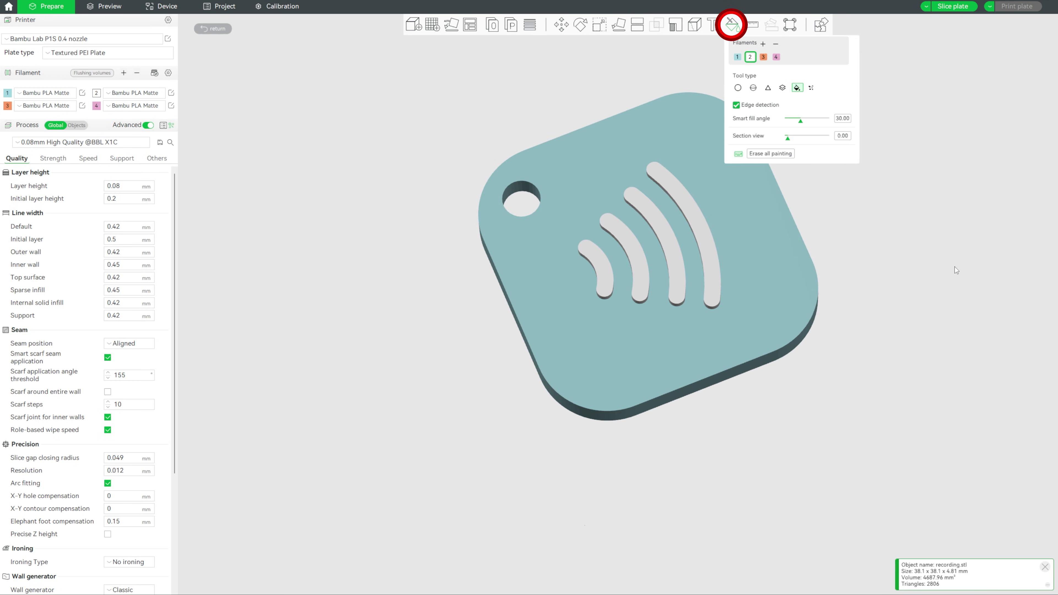
scroll(732, 24, down, 2)
click(735, 26)
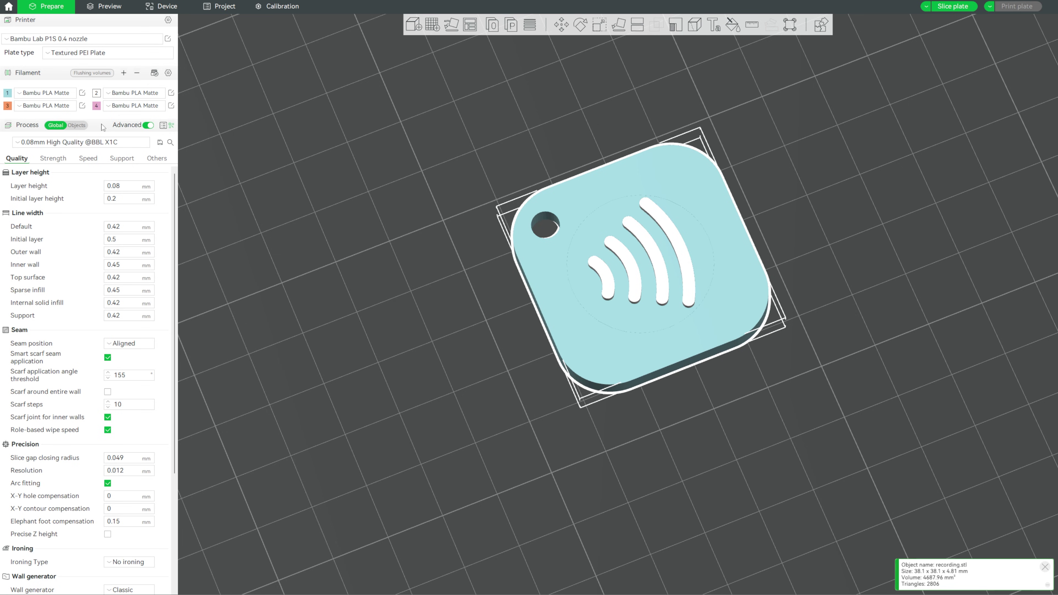
Set Top shell layers to 20 and slice the plate (about 34m52s, 6.93 g).
click(53, 159)
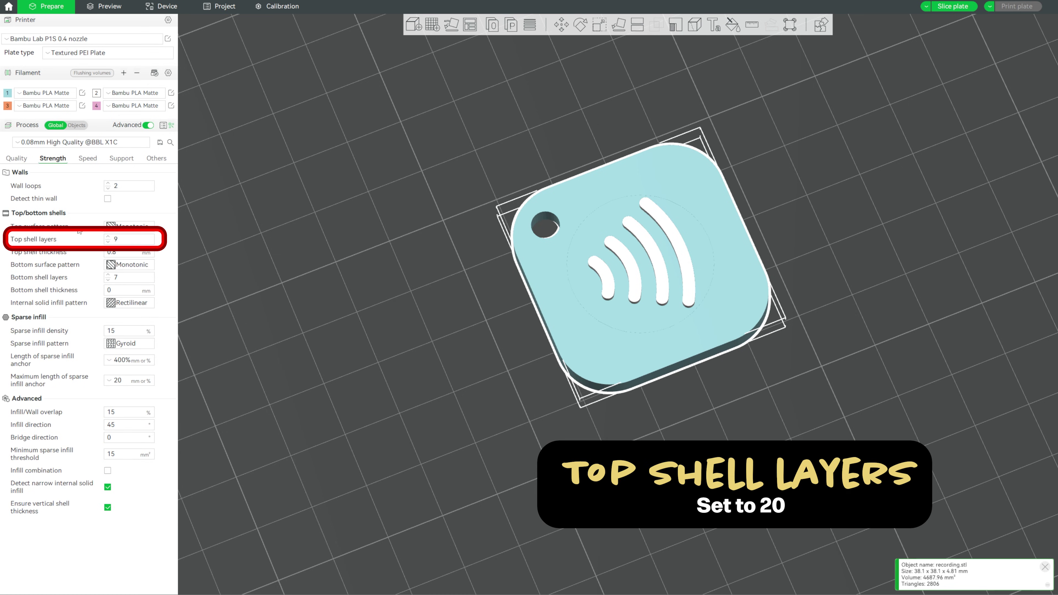
double_click(129, 239)
text(2)
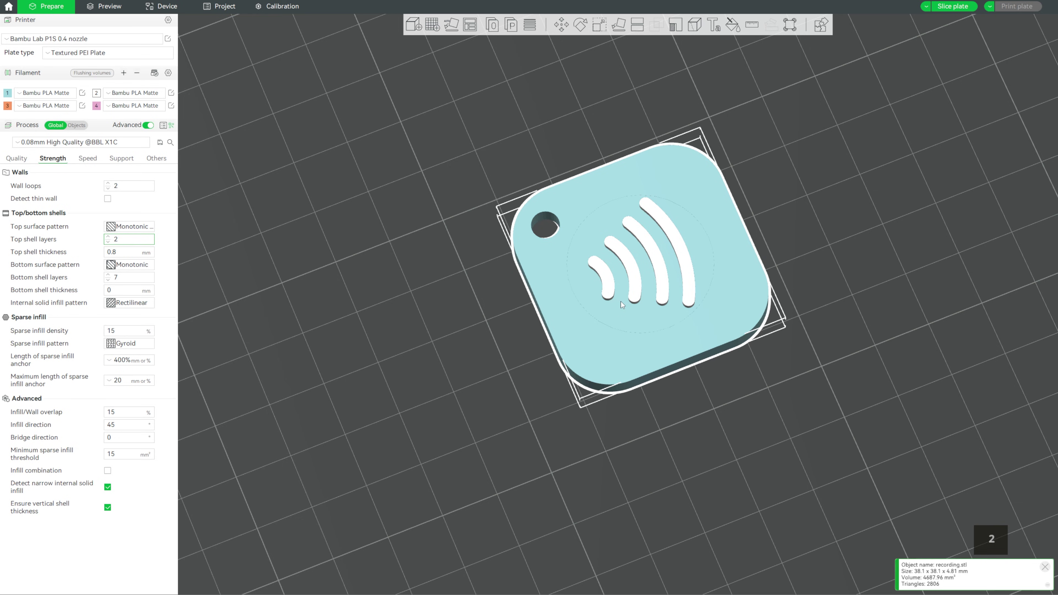
text(0)
key(Return)
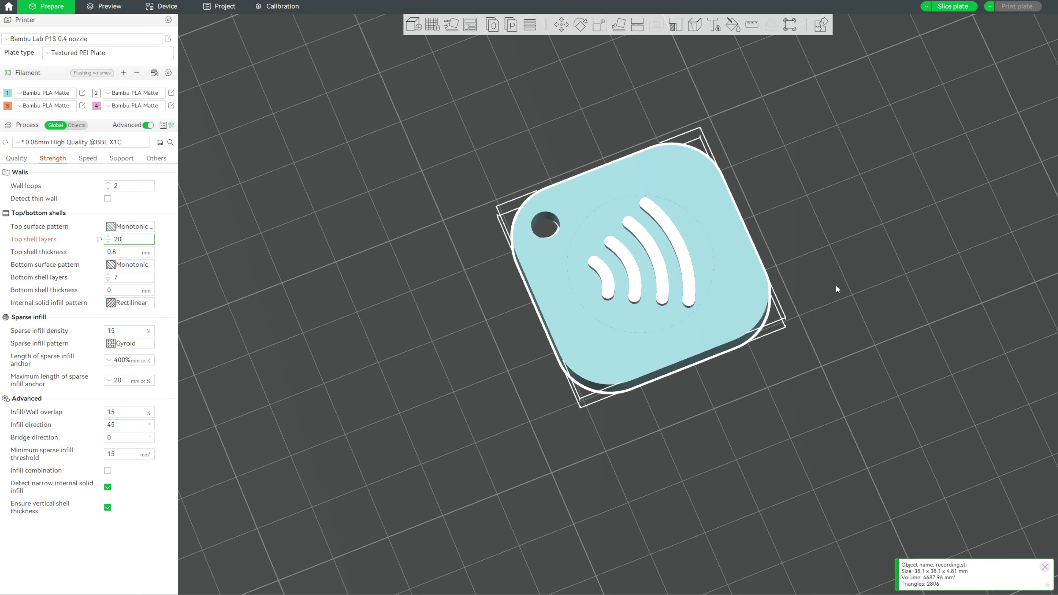
drag(835, 285, 812, 279)
click(960, 8)
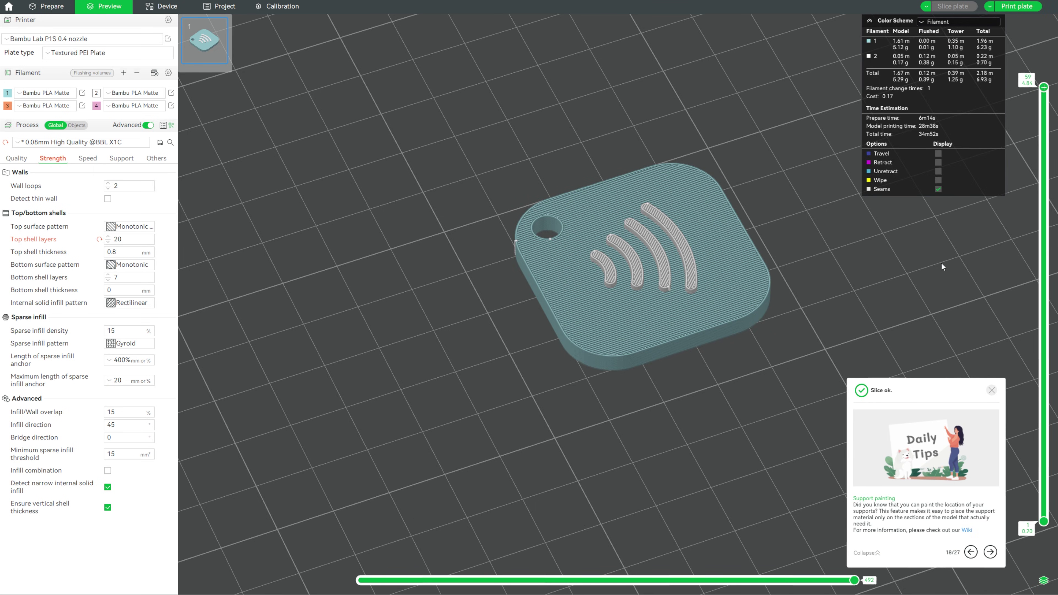
Add a print pause at layer 26 in the preview.
scroll(941, 262, up, 3)
drag(1044, 87, 1051, 333)
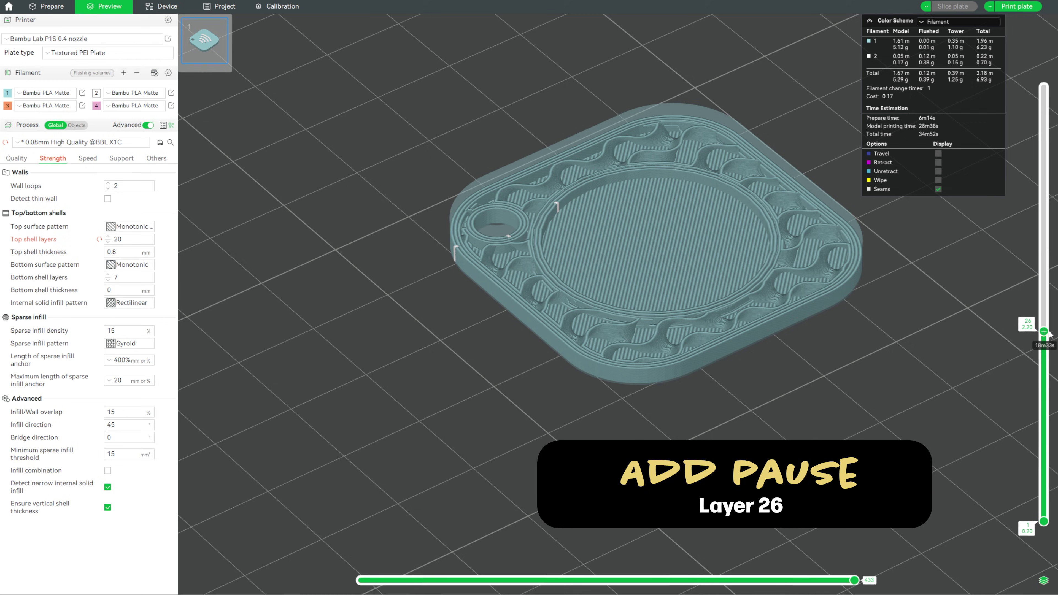
right_click(1044, 332)
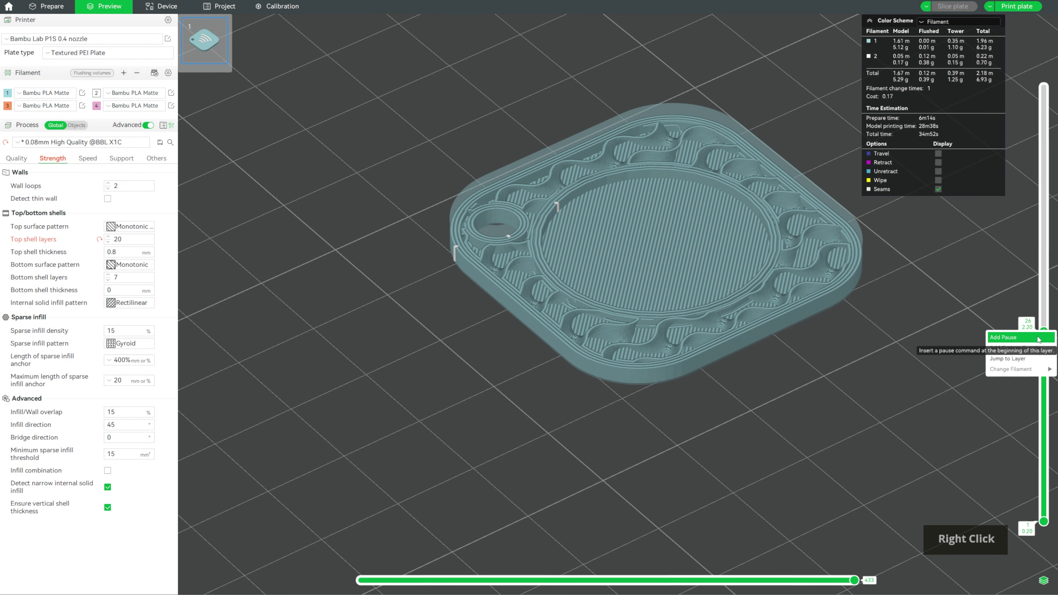
click(1038, 338)
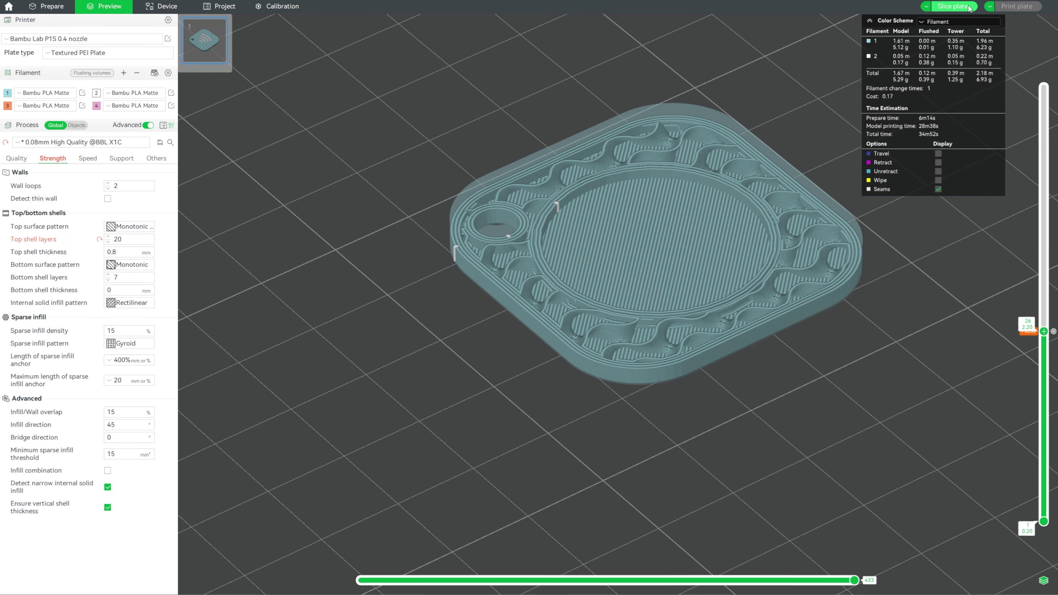
Re-slice the plate with the pause and bring up the print-job dialog.
click(953, 5)
drag(1043, 331, 1044, 87)
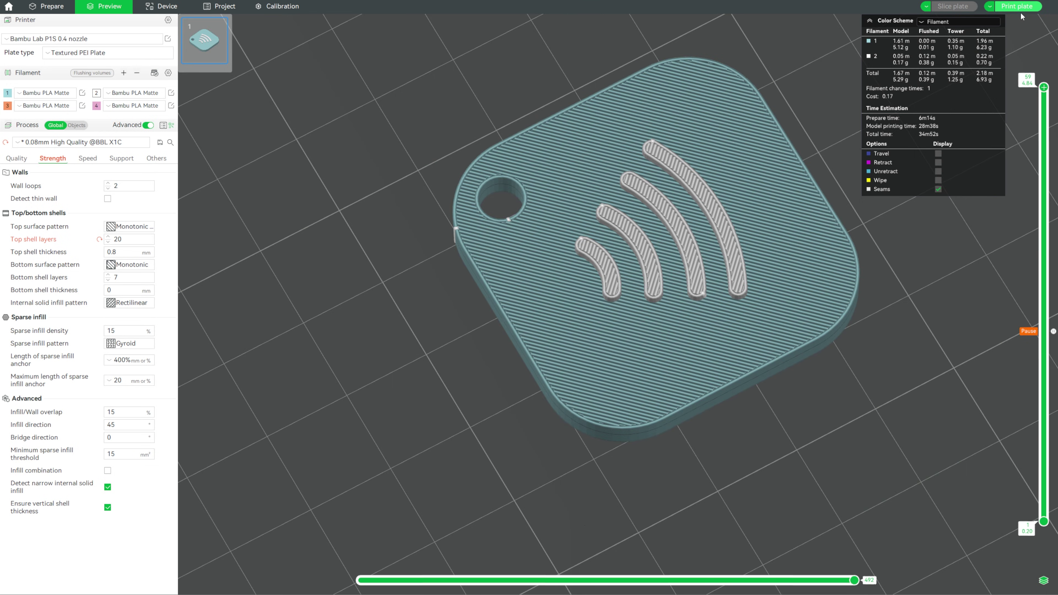
click(1019, 7)
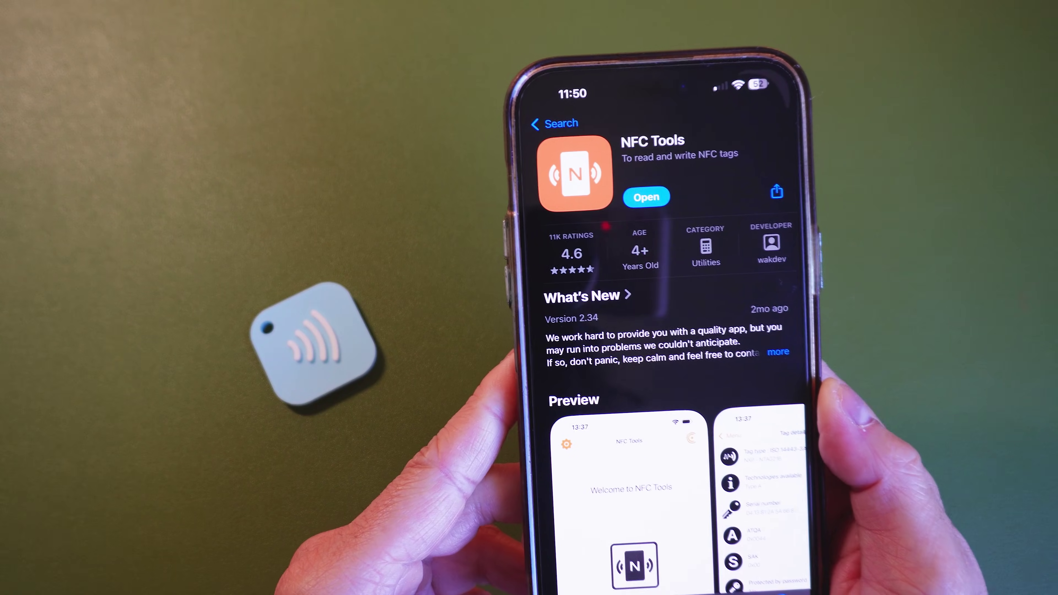
In NFC Tools, write a 21-byte URL record to the keychain tag, then open the site in Safari.
scroll(666, 375, down, 6)
scroll(666, 375, down, 5)
scroll(667, 375, up, 15)
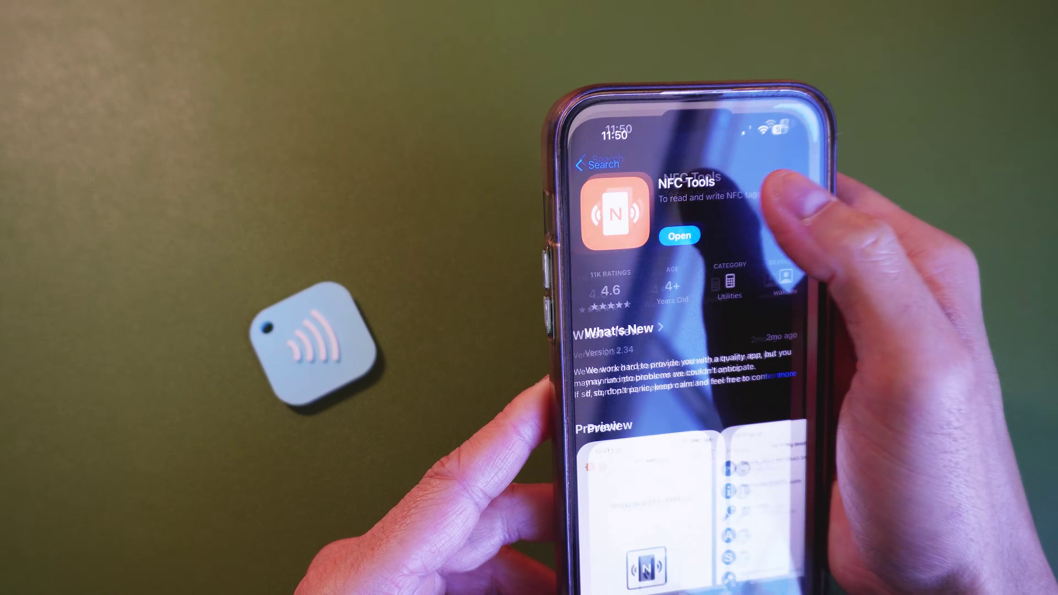
click(631, 204)
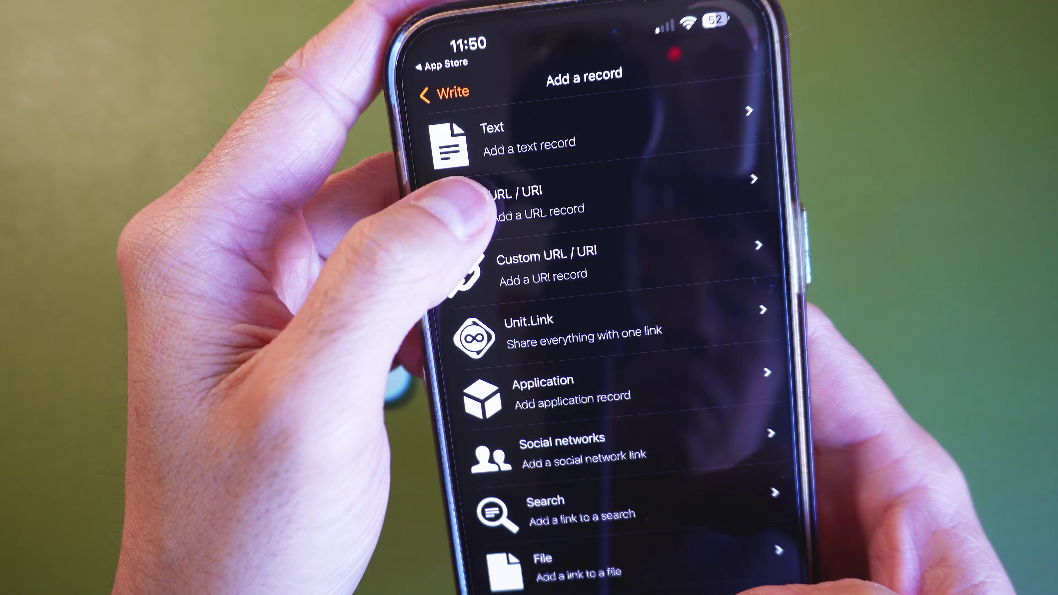
click(474, 217)
click(554, 267)
text(kevinramirez.com)
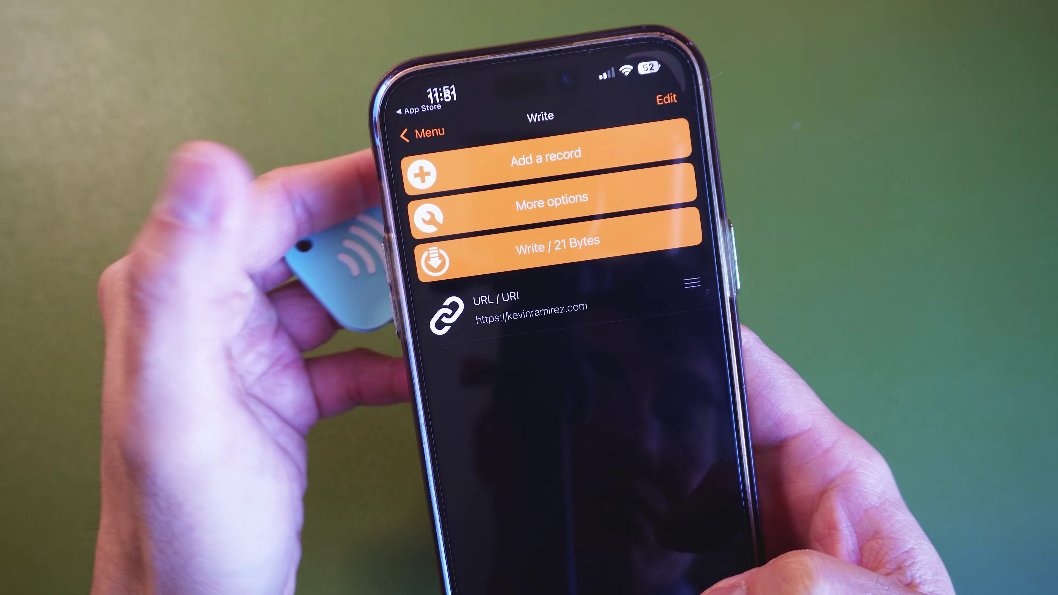
click(559, 246)
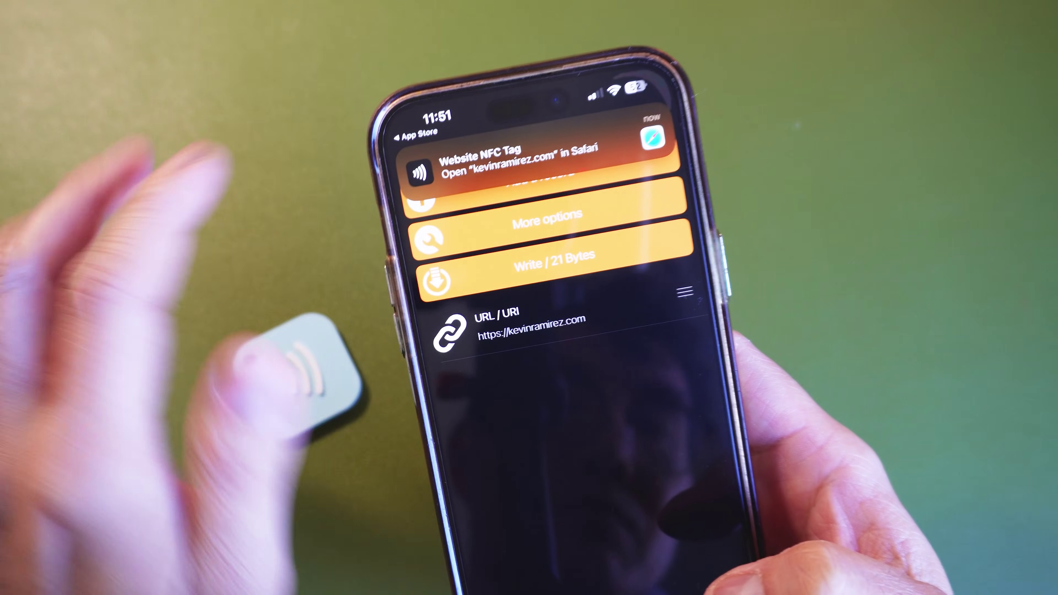
click(500, 163)
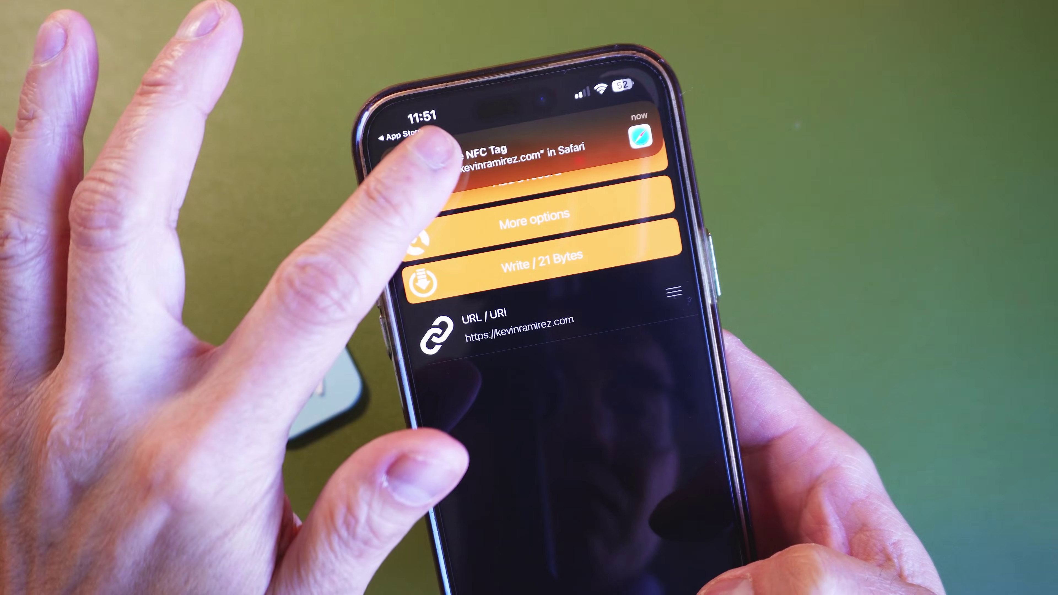
scroll(625, 450, down, 5)
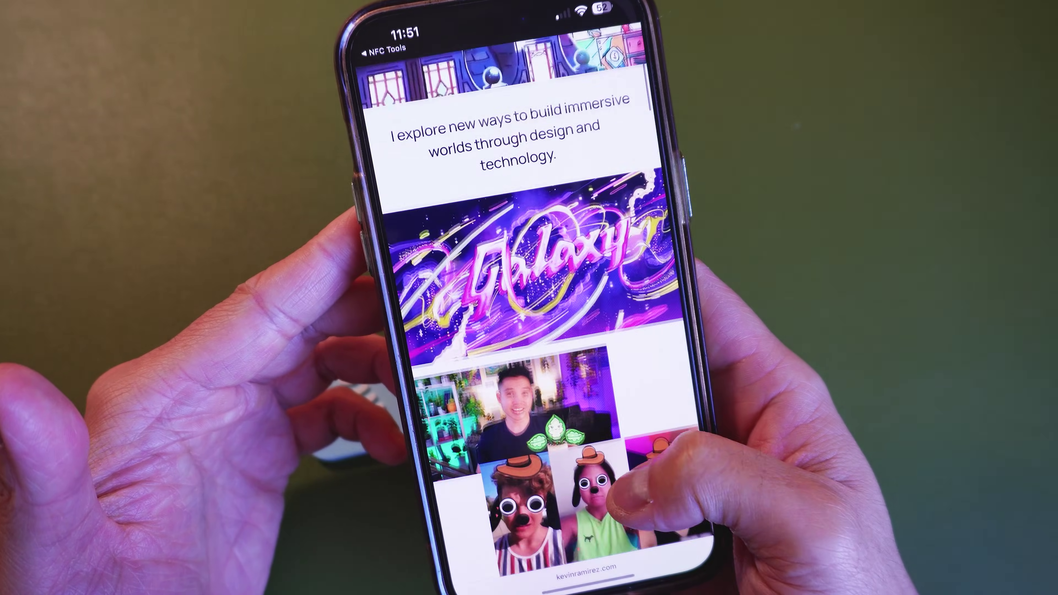